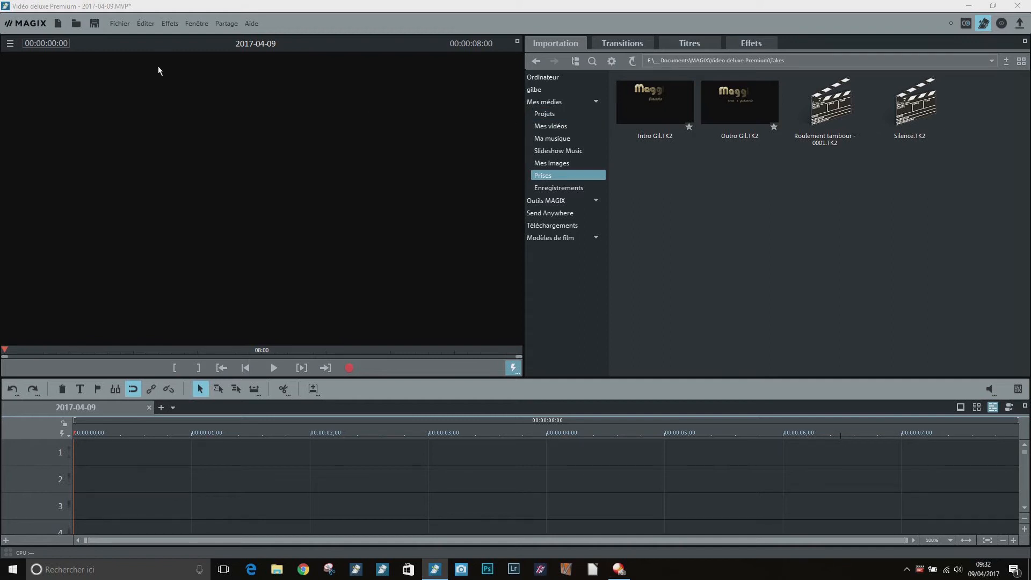
Open the animated routes assistant (Itinéraires animés)
click(144, 25)
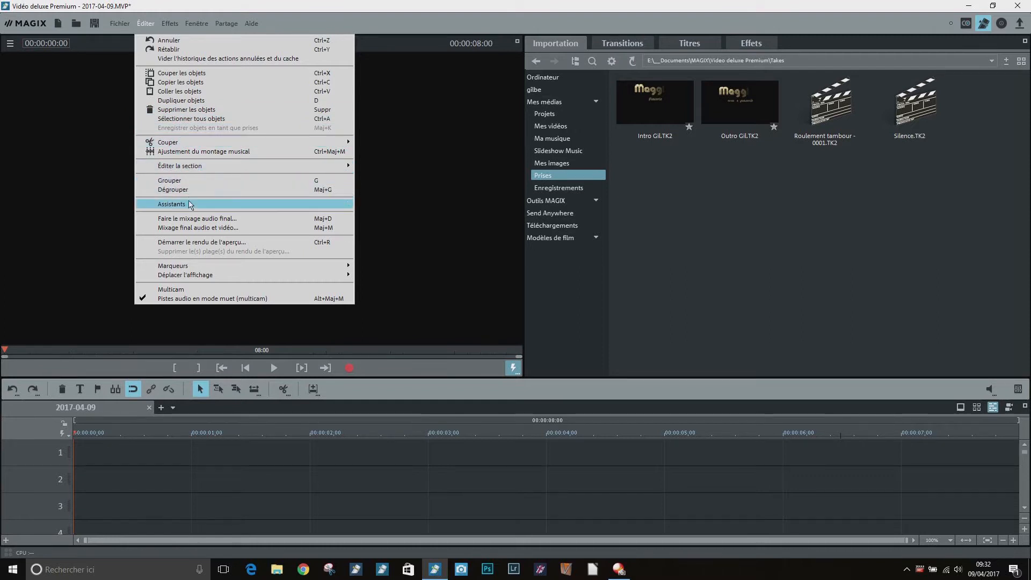
mouse_move(347, 208)
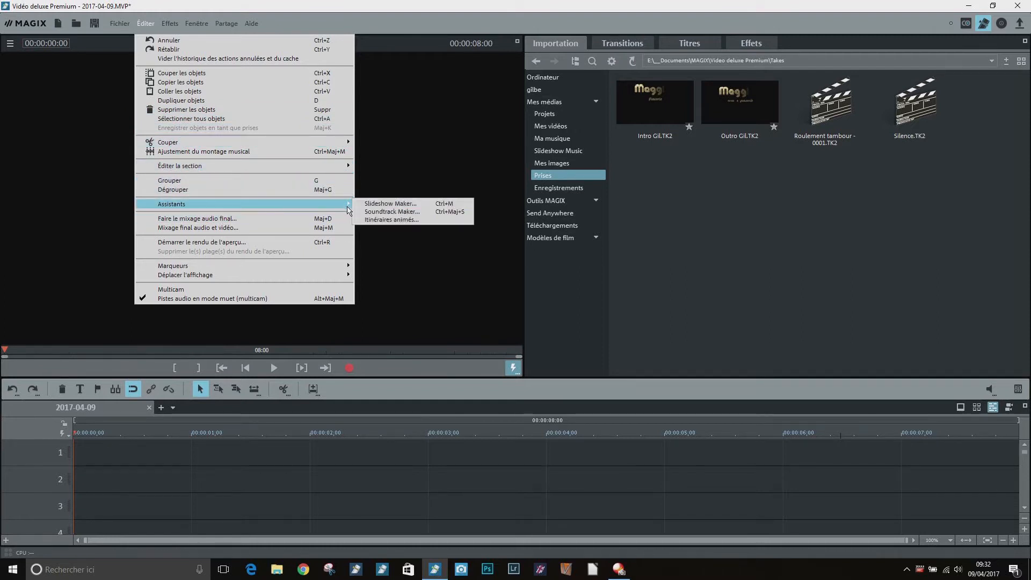
click(436, 224)
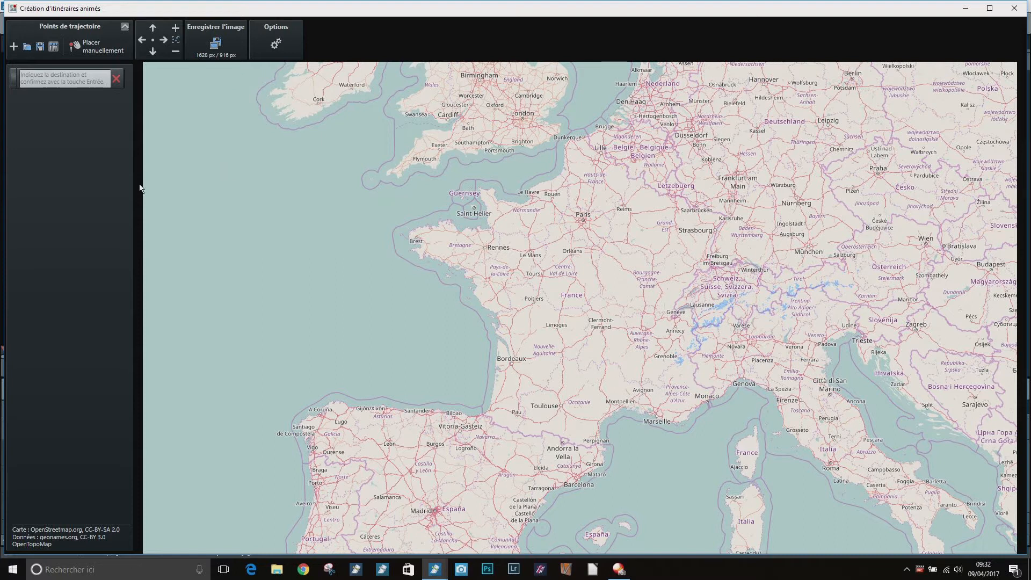
Set the first waypoint of the route to Angoulême, France, choosing the city from the places found
click(69, 85)
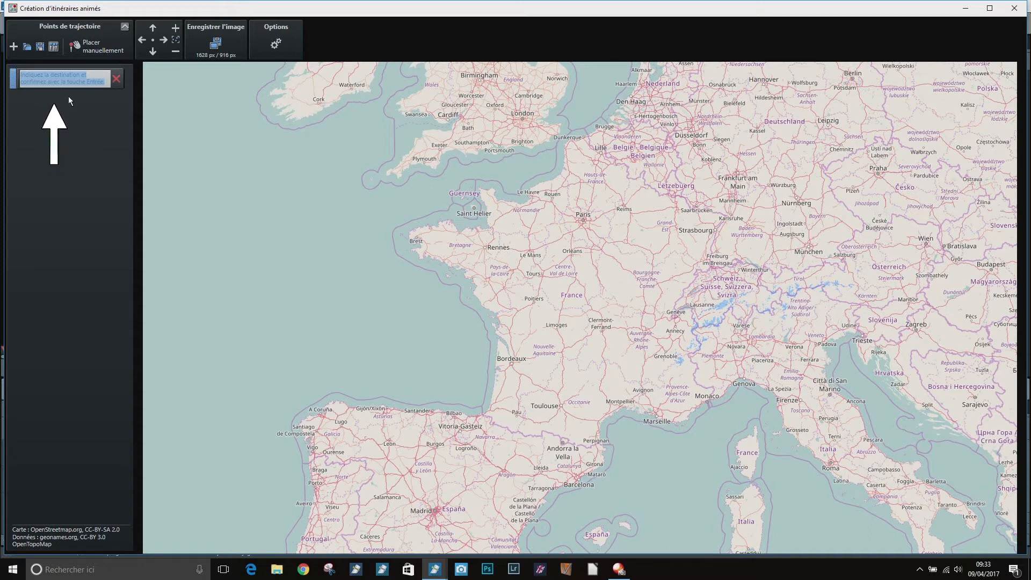
text(Angoulê)
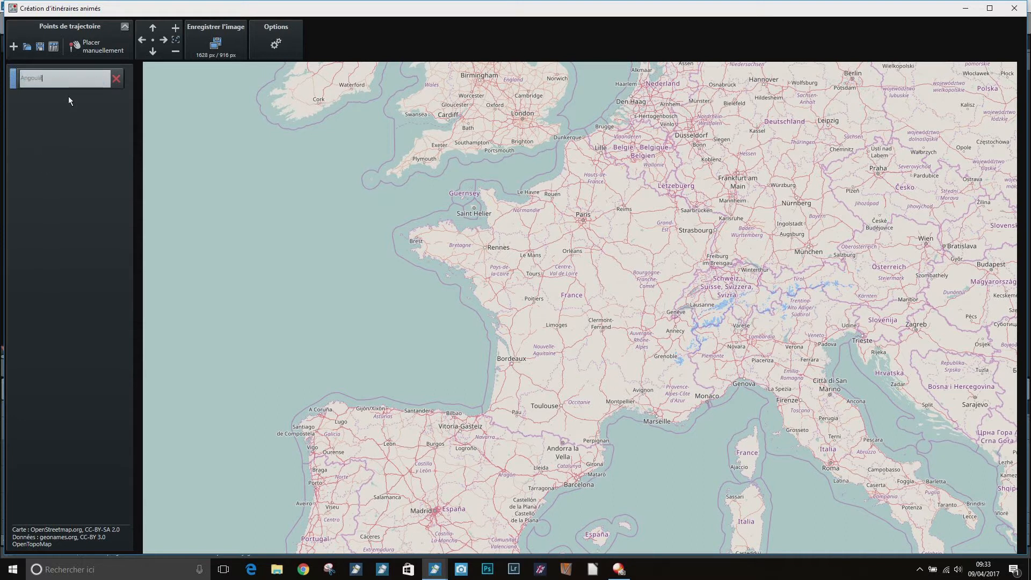
text(me)
key(Return)
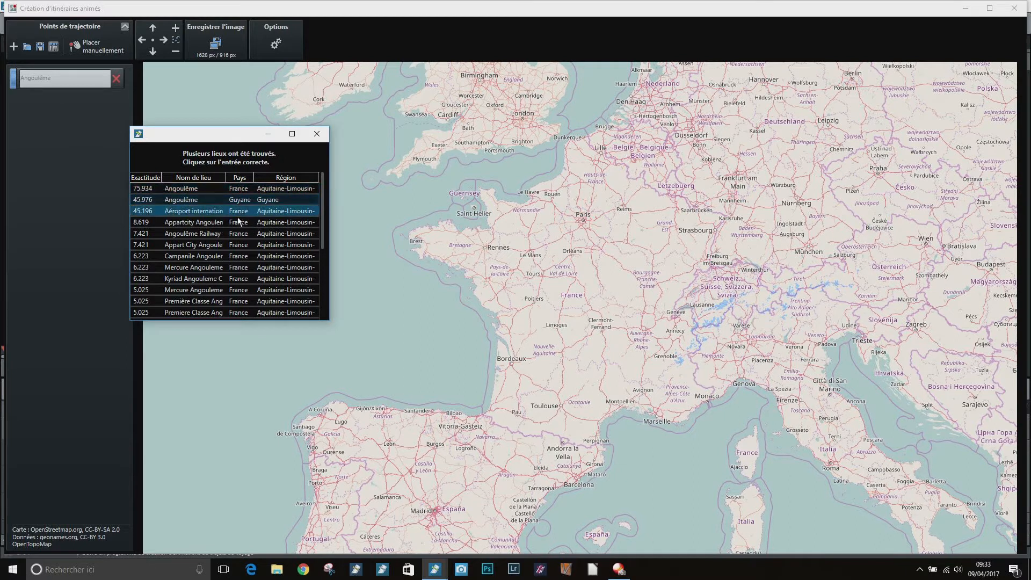
click(243, 189)
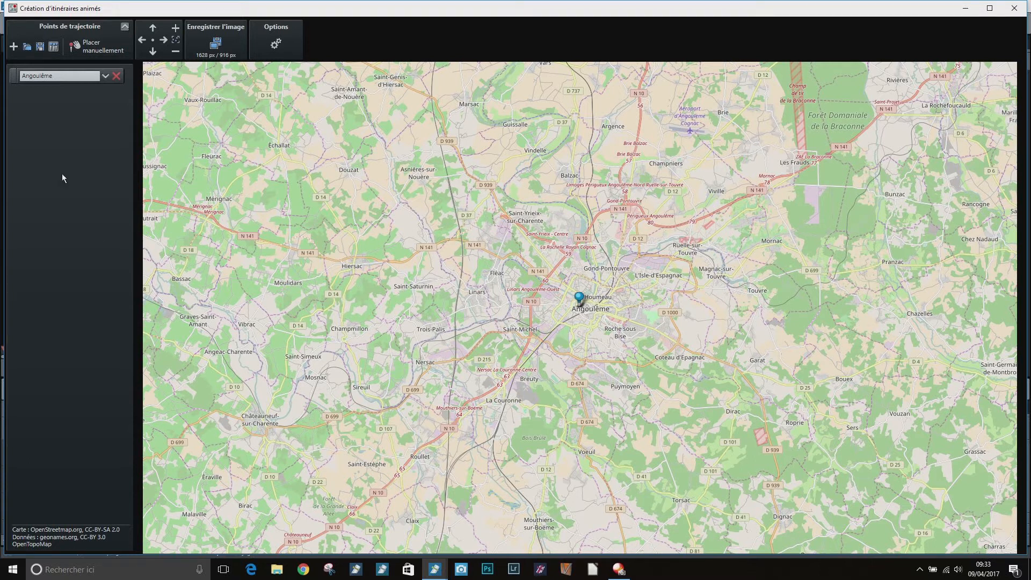
Add a second waypoint by searching for Bordeaux and choosing the Aéroport de Bordeaux entry in France
click(13, 47)
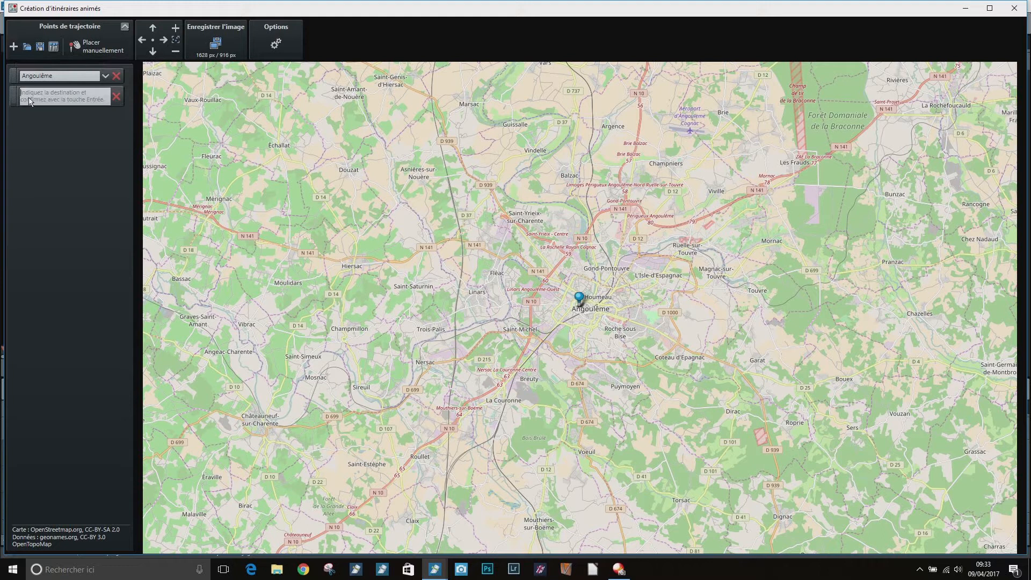
text(B)
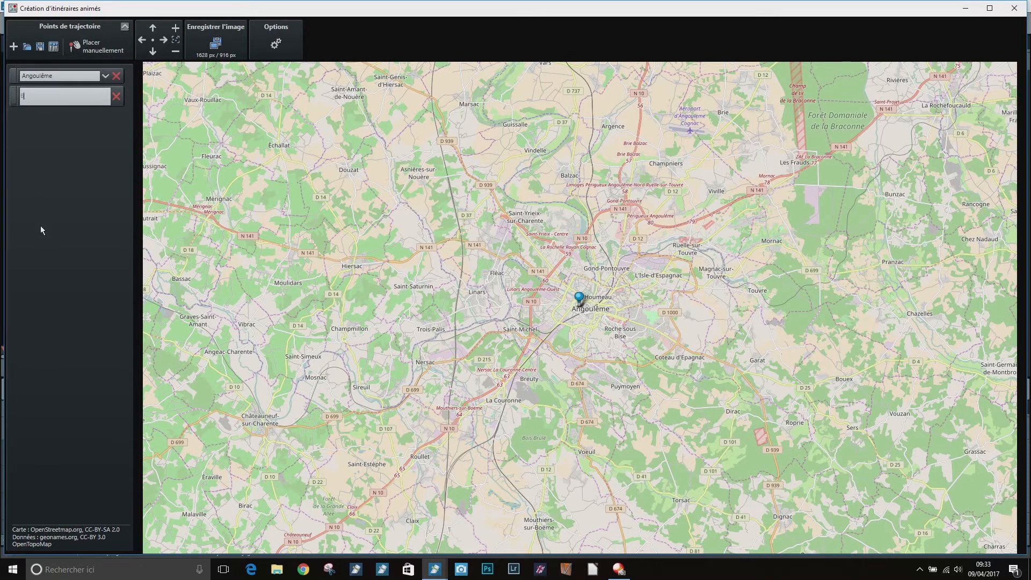
text(ordeaux)
key(Return)
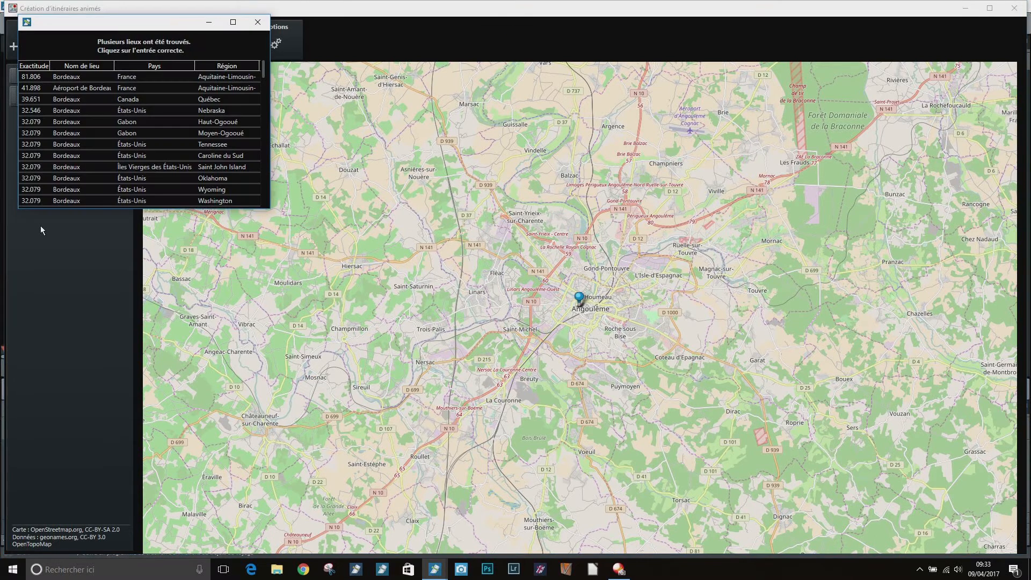
click(177, 88)
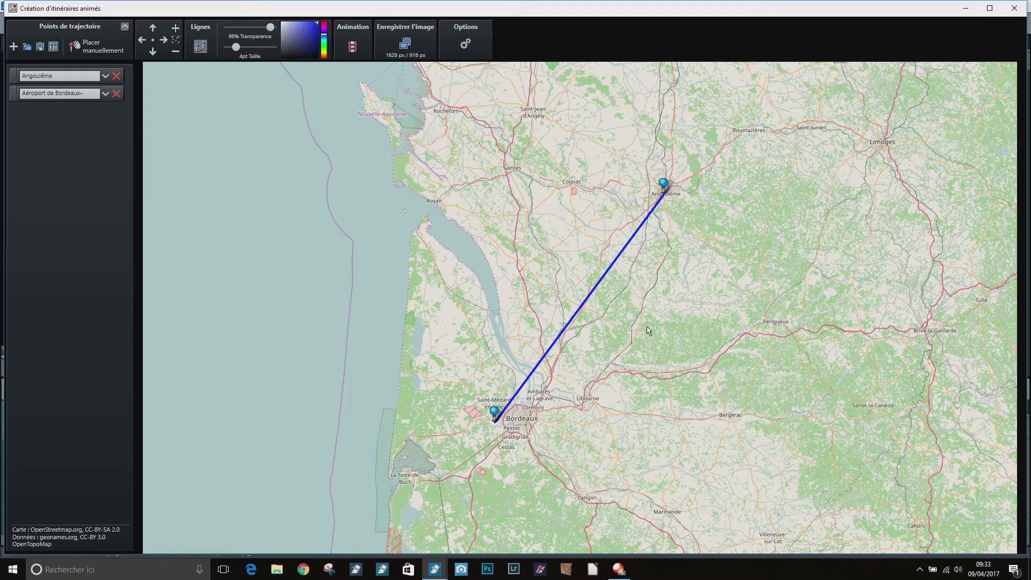
Set the route line's transparency value to 100% and adjust its blue hue
mouse_move(270, 27)
mouse_down()
mouse_move(234, 33)
mouse_move(272, 27)
mouse_move(243, 49)
mouse_move(274, 48)
mouse_move(236, 50)
mouse_up()
mouse_move(324, 40)
mouse_down()
mouse_move(324, 24)
mouse_move(324, 56)
mouse_move(324, 36)
mouse_move(302, 35)
mouse_move(274, 53)
mouse_move(318, 24)
mouse_up()
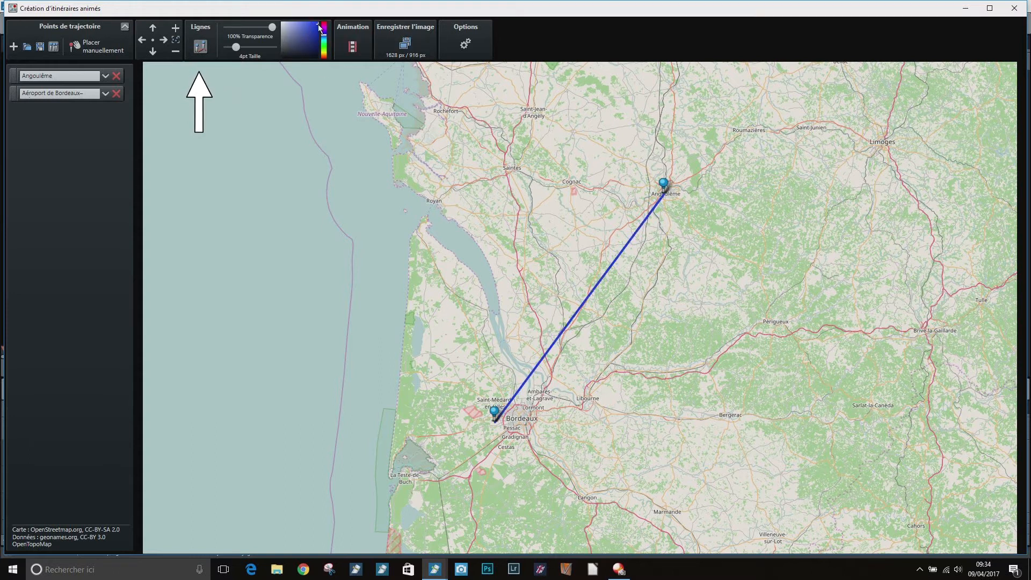
Add Marseille as the third waypoint of the route
click(14, 47)
text(Marseille)
key(Return)
click(104, 96)
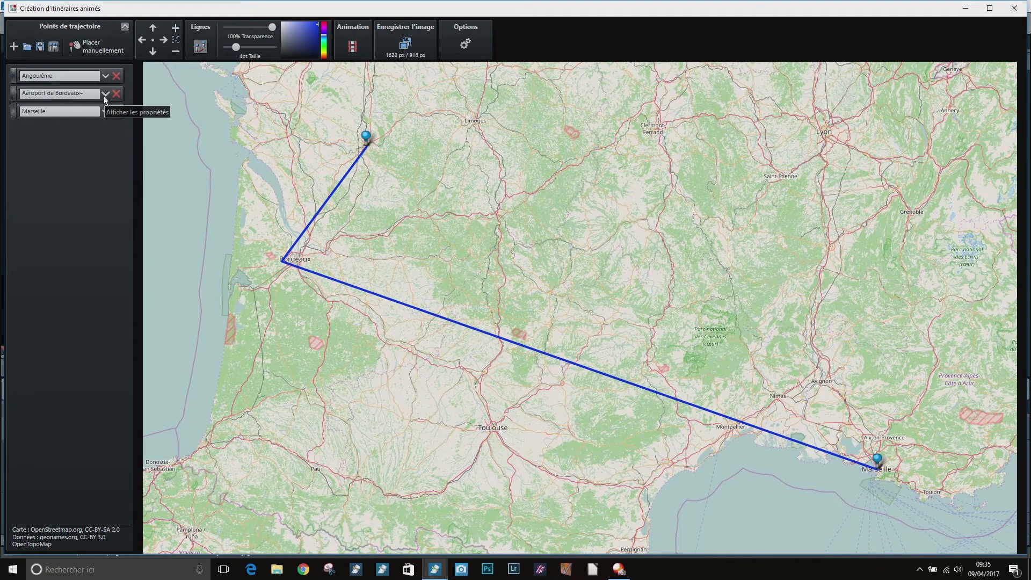
Add Las Palmas de Gran Canaria as the fourth waypoint of the route
click(13, 48)
text(Las Palma)
key(Return)
click(115, 102)
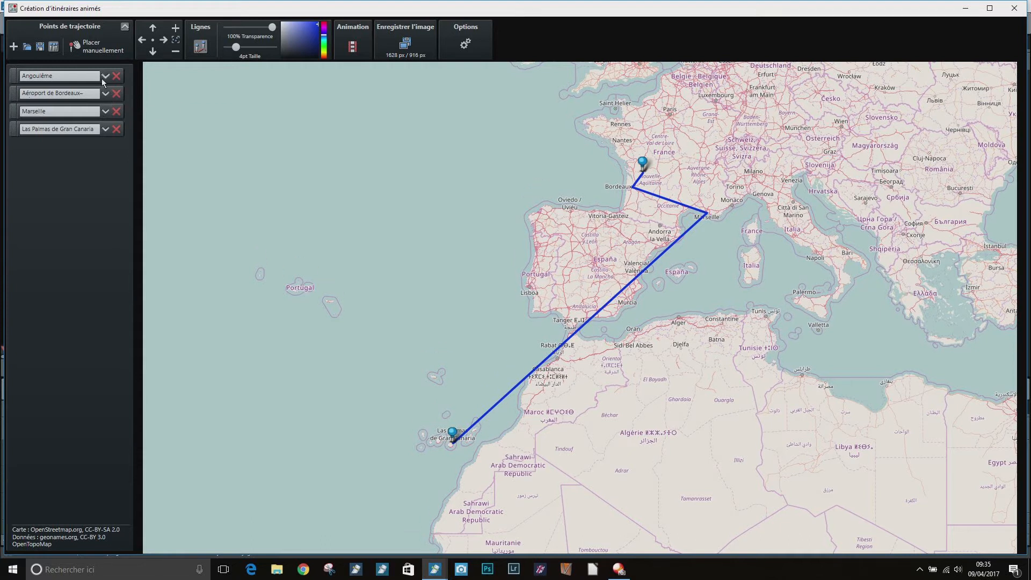
Assign the pink car as the vehicle for the Angoulême waypoint
click(104, 78)
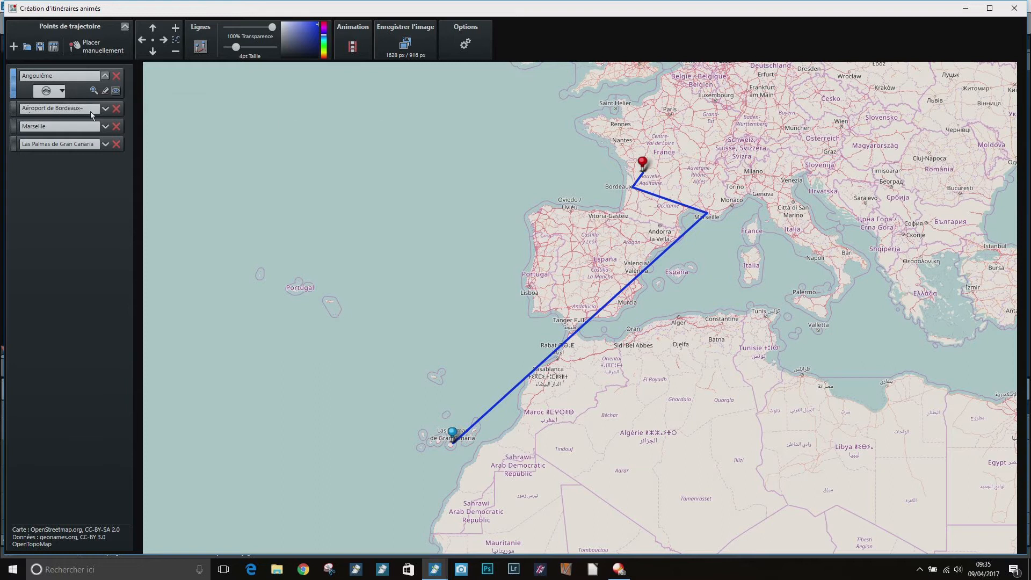
click(105, 110)
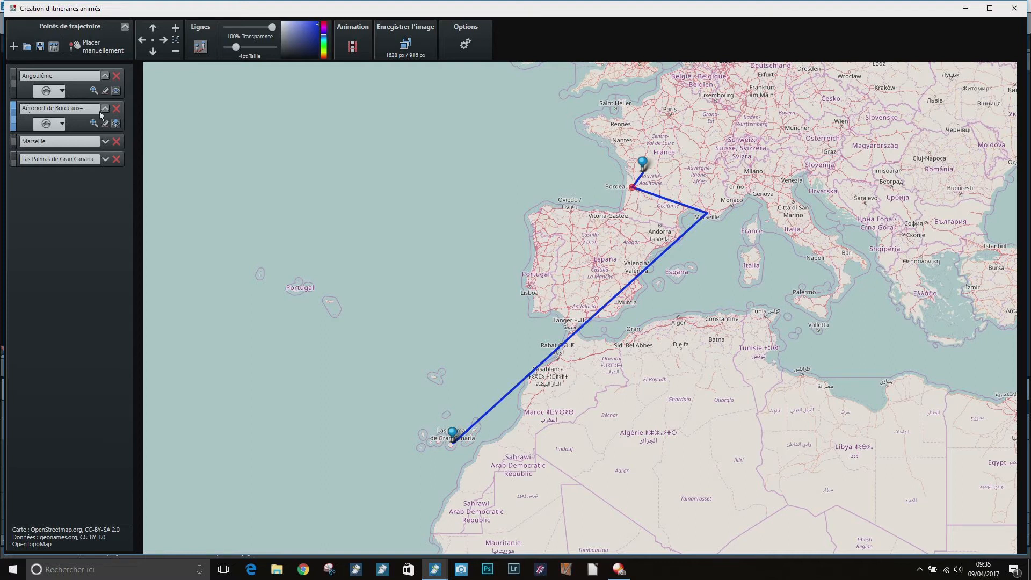
click(105, 109)
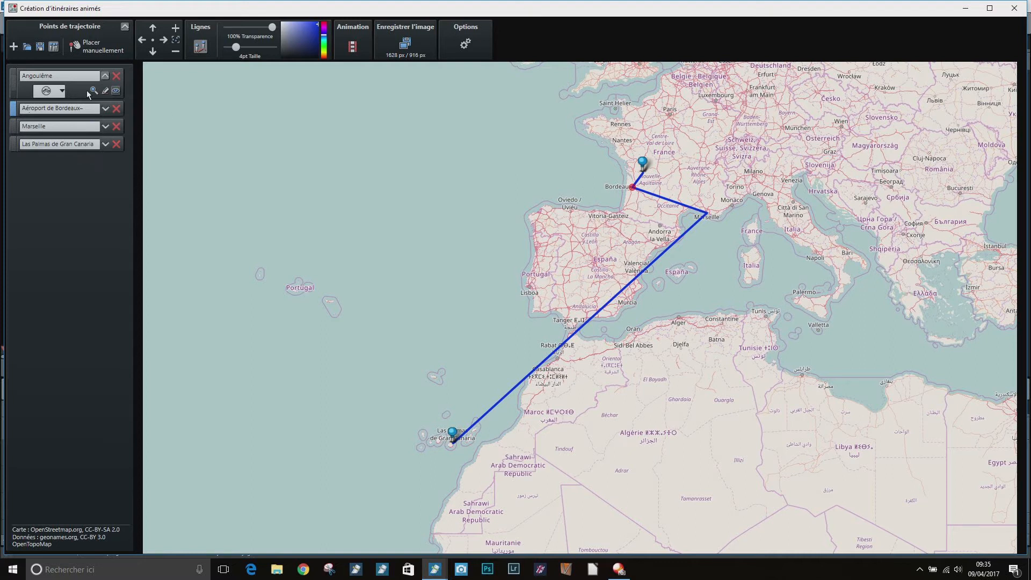
click(62, 91)
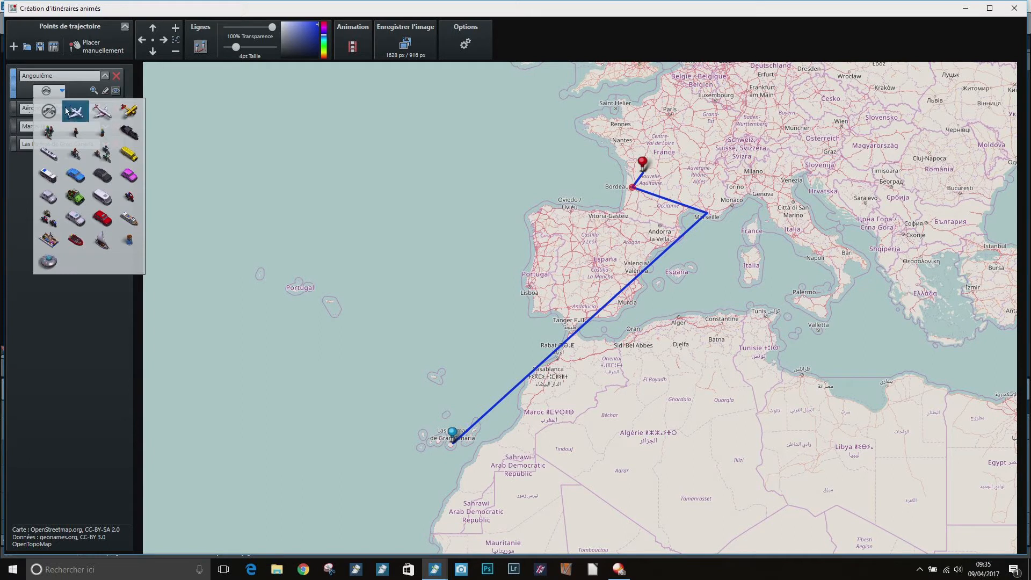
click(129, 176)
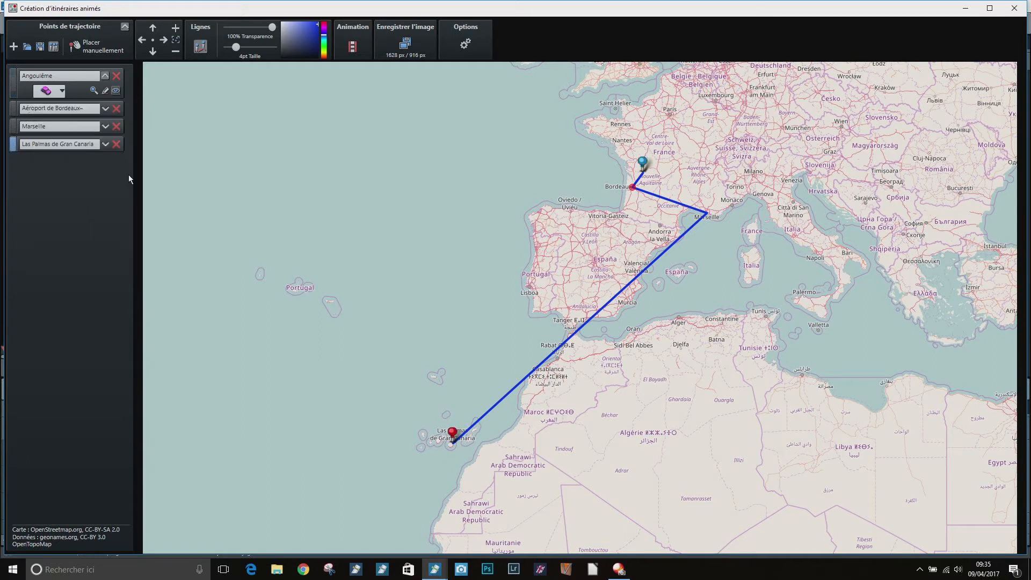
Assign the white airplane as the vehicle for the Bordeaux airport waypoint
click(105, 108)
click(62, 124)
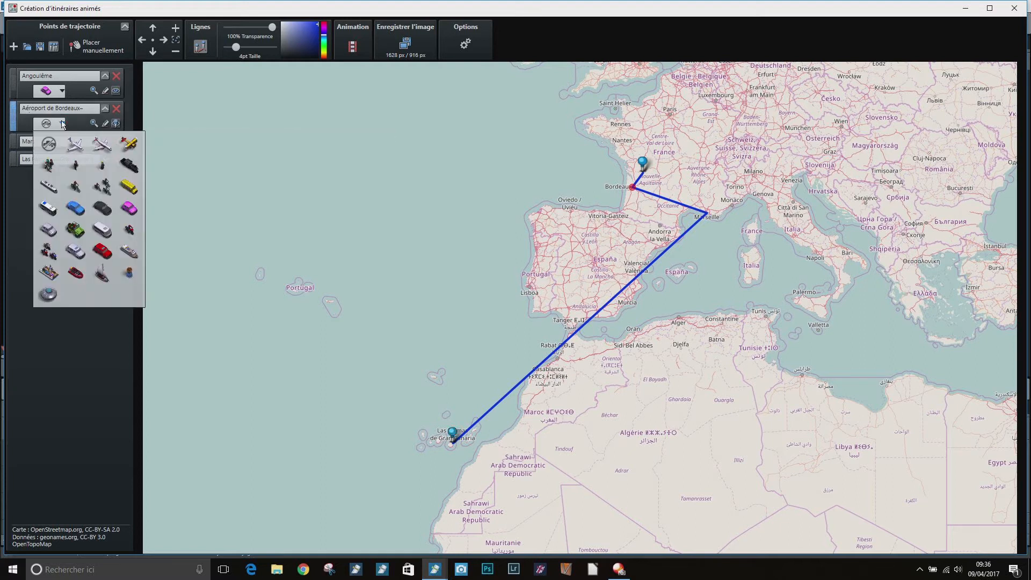
click(75, 144)
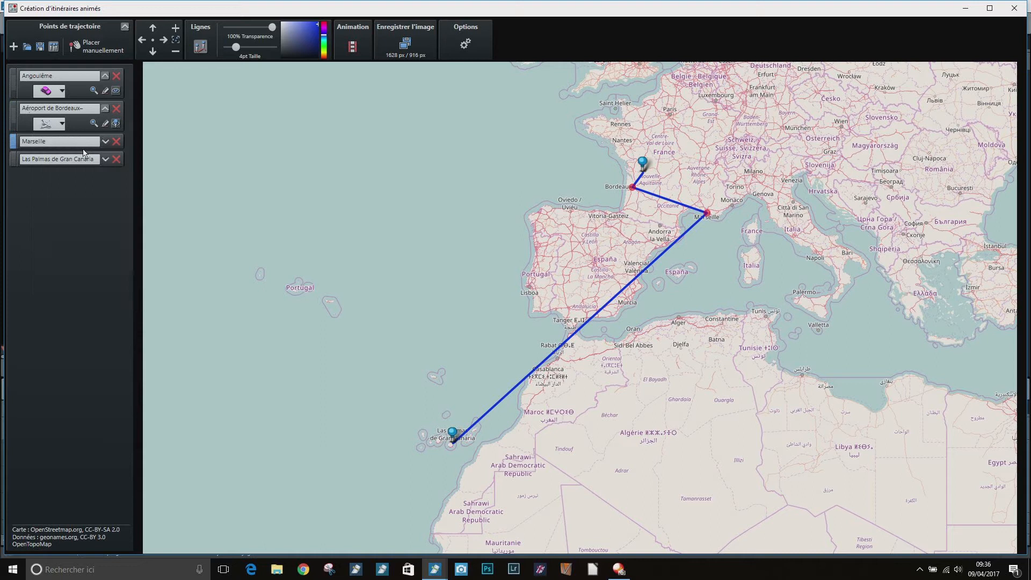
Assign the same ship as the vehicle for both the Marseille and Las Palmas de Gran Canaria waypoints
click(105, 142)
click(61, 155)
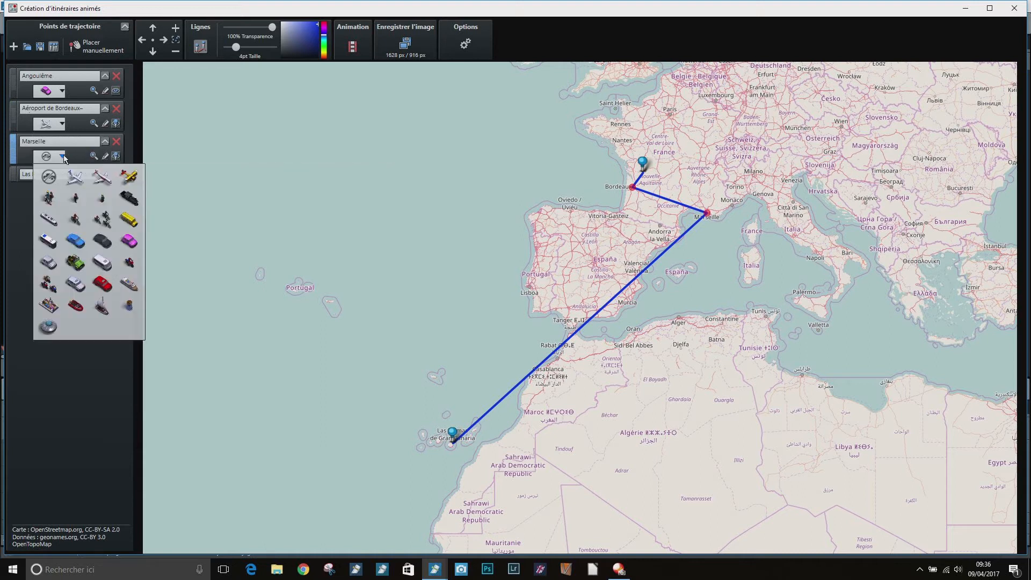
click(130, 284)
click(105, 174)
click(62, 188)
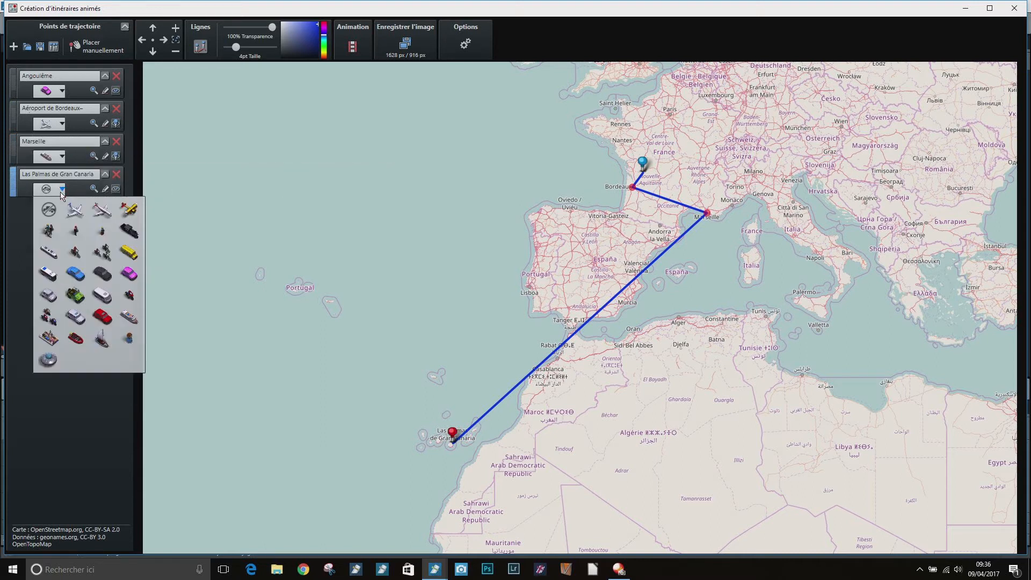
click(130, 317)
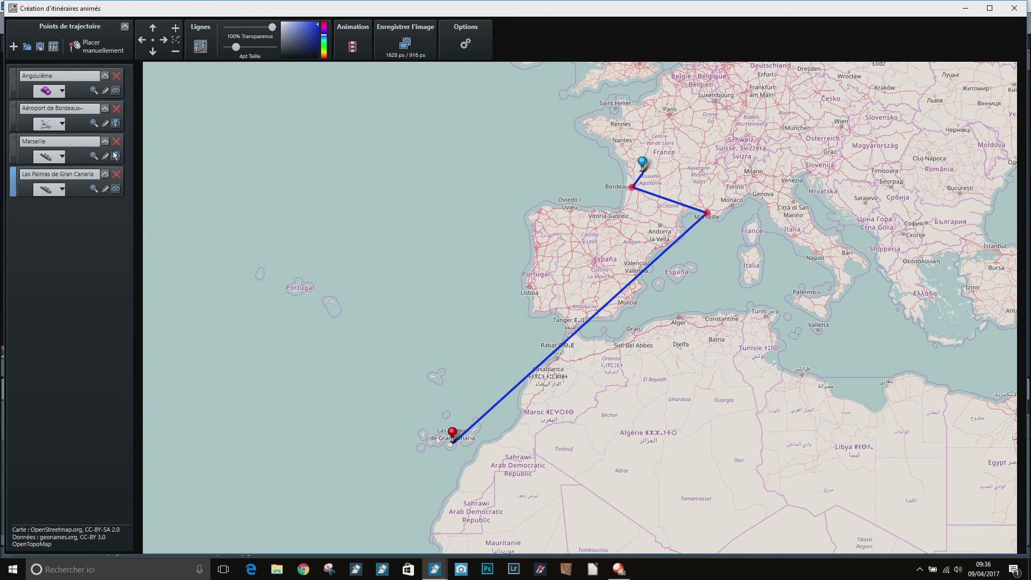
Change the Marseille waypoint's map marker from a dot to a pin
click(34, 154)
click(116, 158)
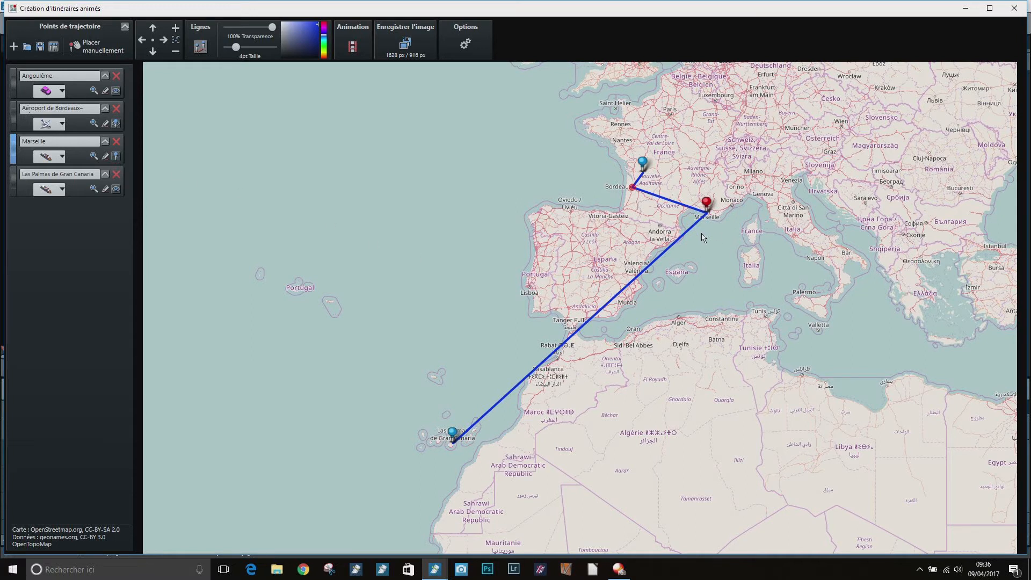
Preview the route animation and return to the waypoint settings
click(354, 54)
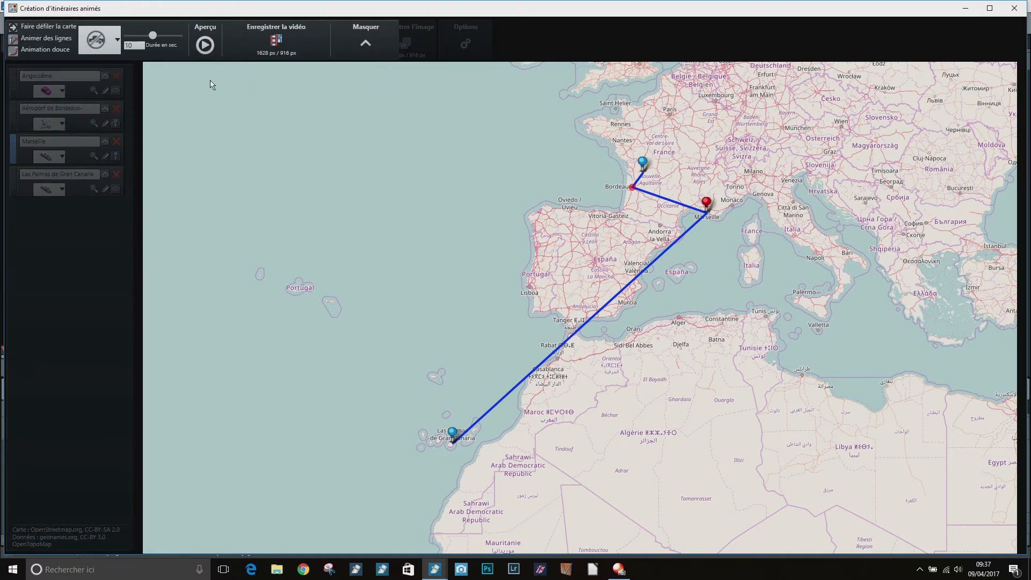
click(204, 45)
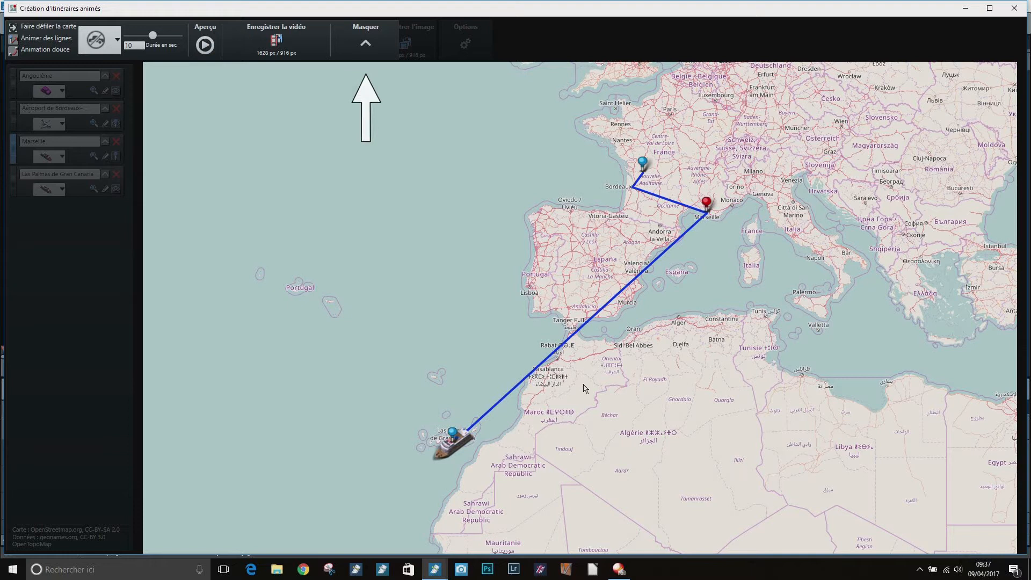
click(364, 46)
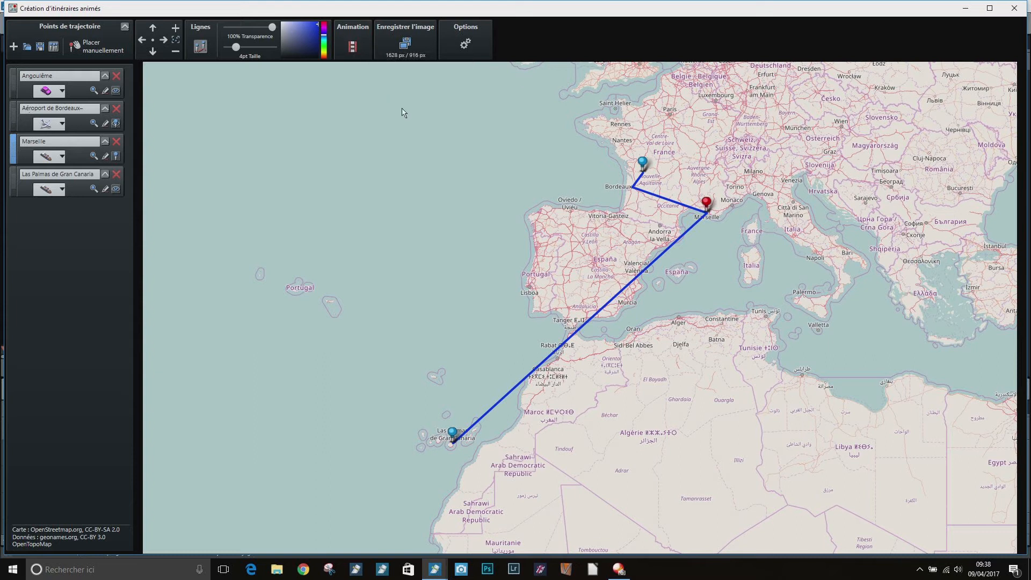
Manually add a waypoint on the line just after Marseille and move it due south, off the Algerian coast east of Algiers
click(70, 46)
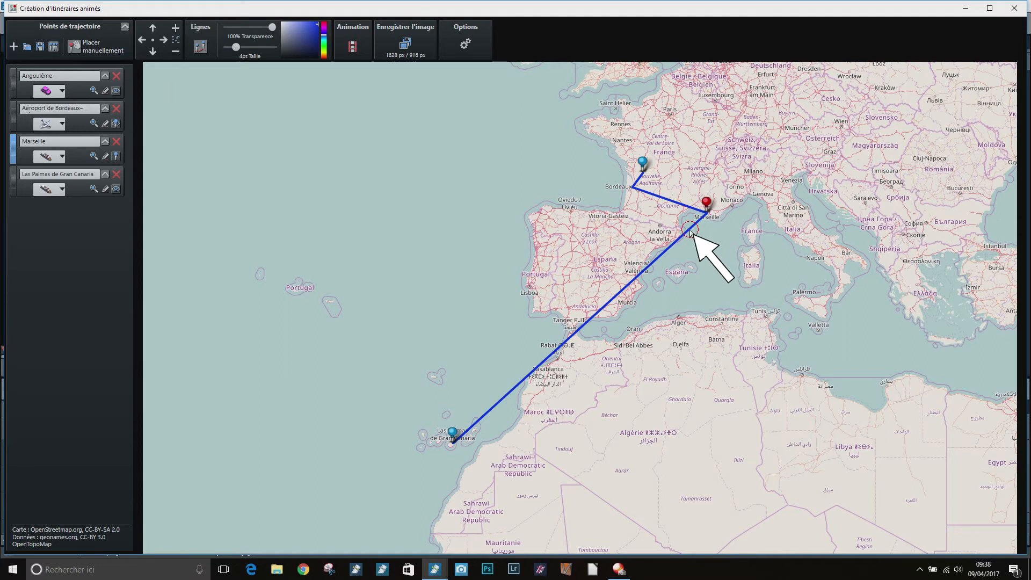
click(690, 231)
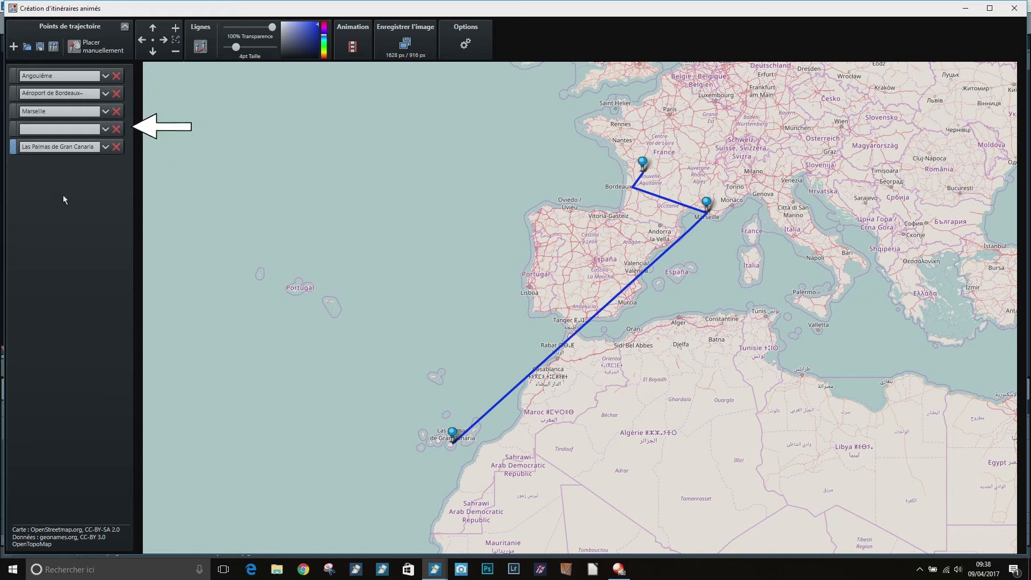
click(16, 130)
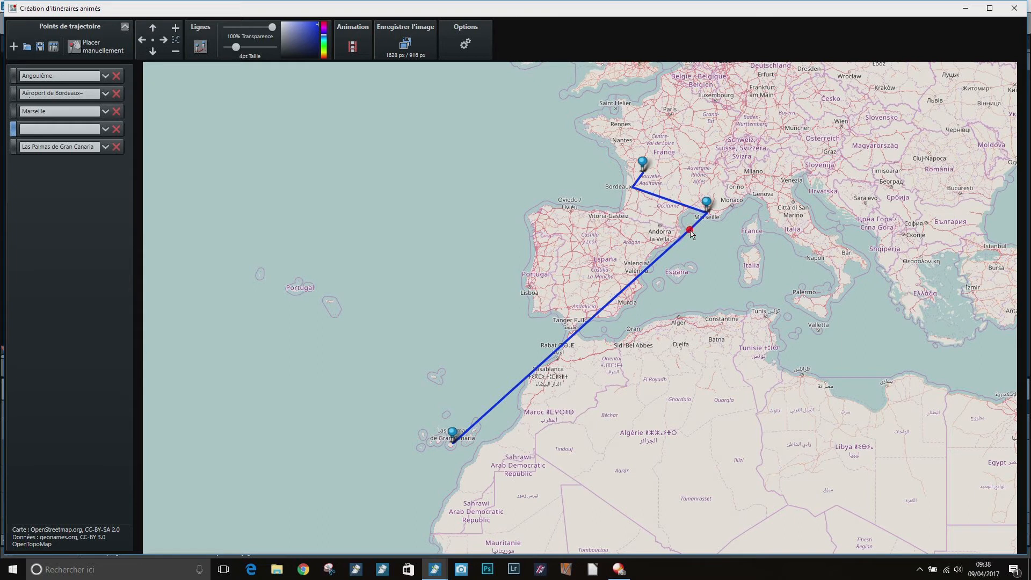
drag(693, 235, 709, 316)
drag(708, 316, 709, 316)
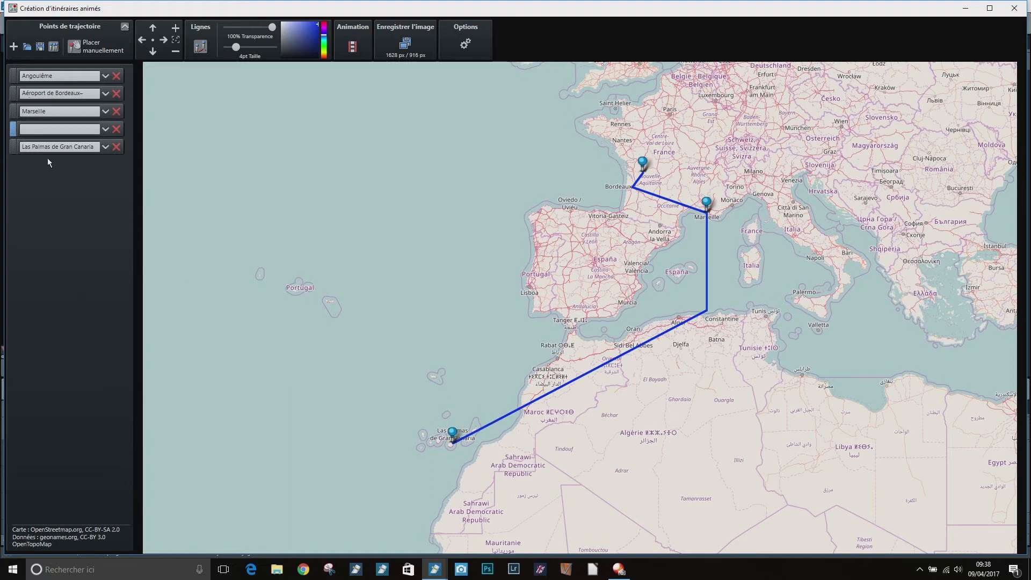
Manually add another waypoint on the line near the Moroccan coast and move it into the Atlantic, west of Rabat
click(74, 48)
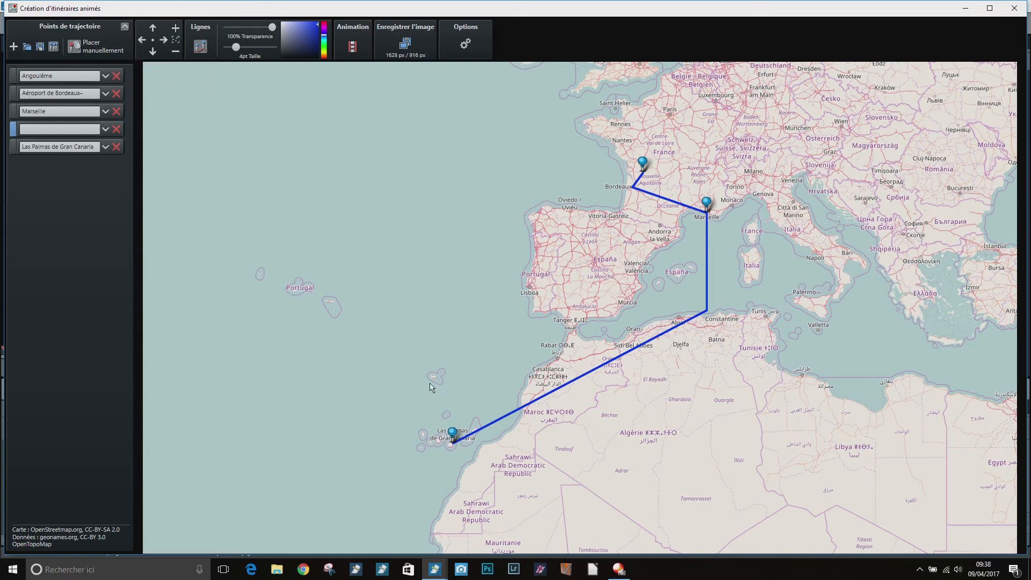
click(507, 419)
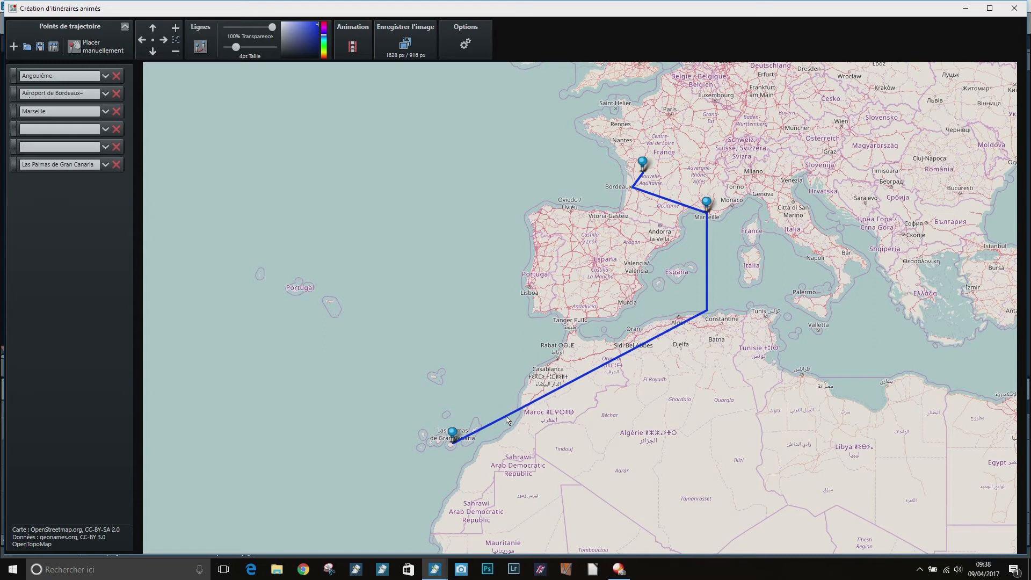
click(32, 147)
drag(508, 419, 499, 349)
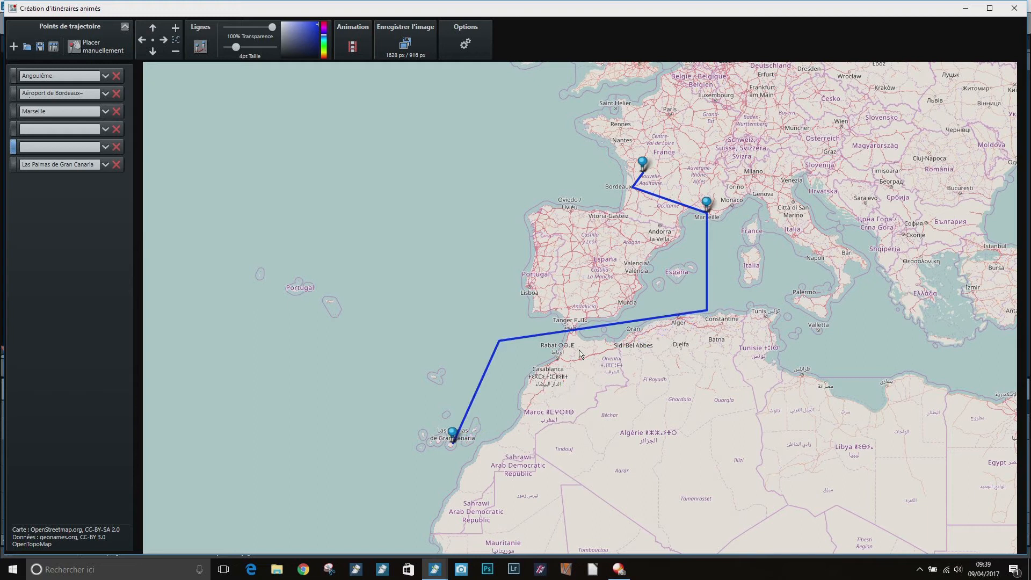
Assign the ship as the vehicle for both manually placed waypoints between Marseille and Las Palmas
scroll(582, 353, up, 1)
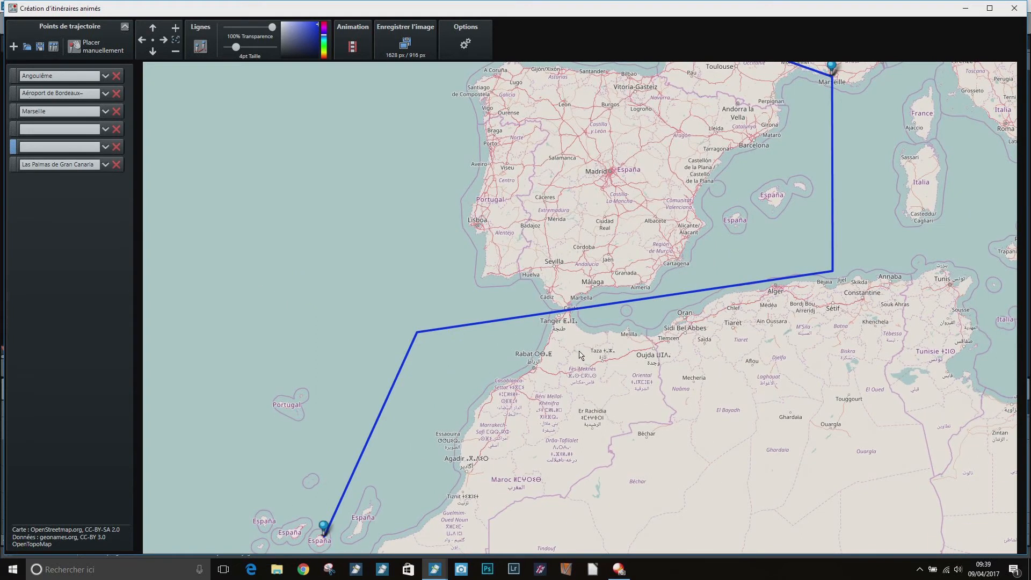
scroll(580, 354, up, 1)
scroll(548, 267, up, 1)
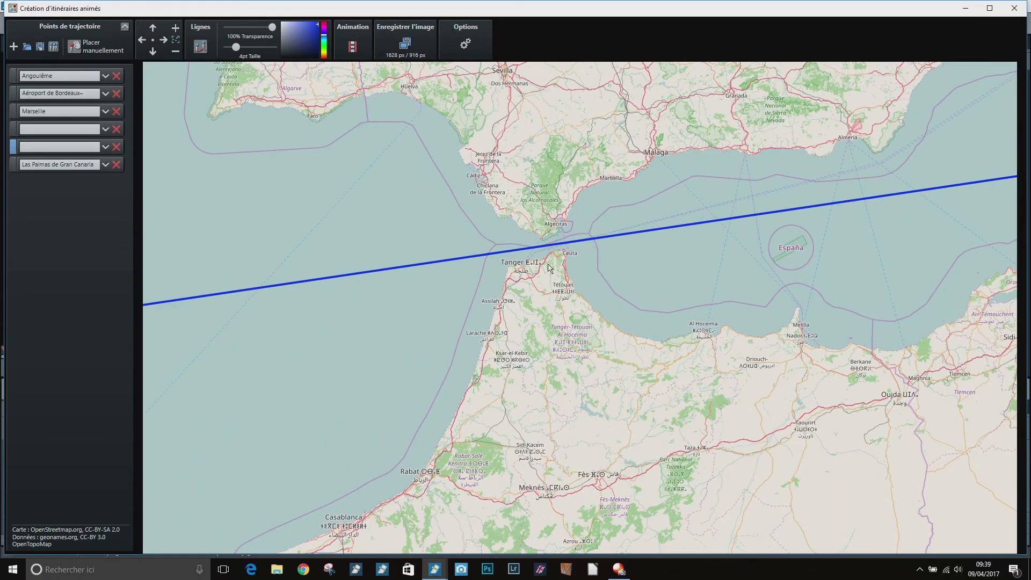
scroll(549, 267, down, 2)
scroll(552, 288, down, 1)
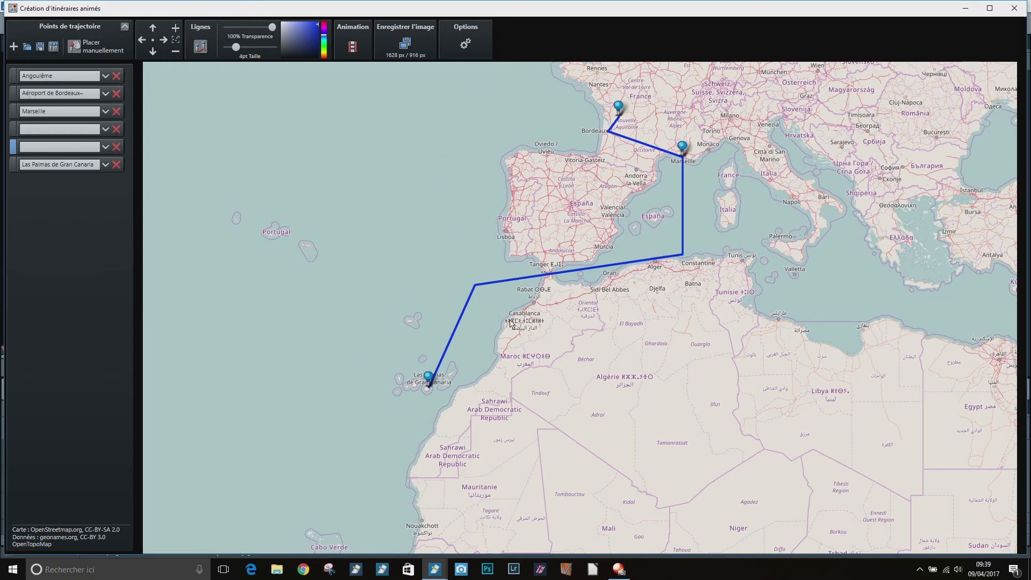
click(104, 129)
click(63, 144)
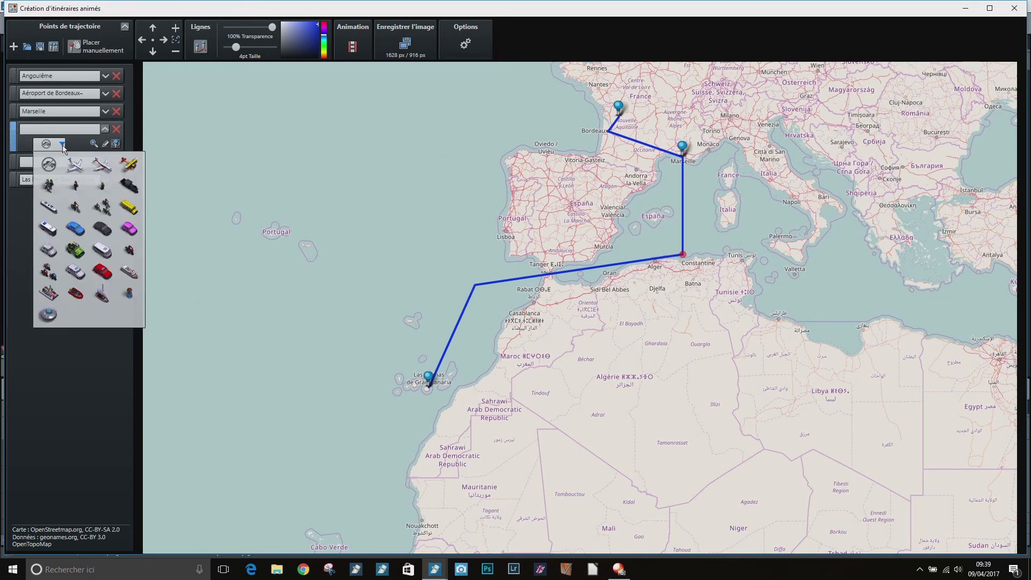
click(128, 272)
click(105, 162)
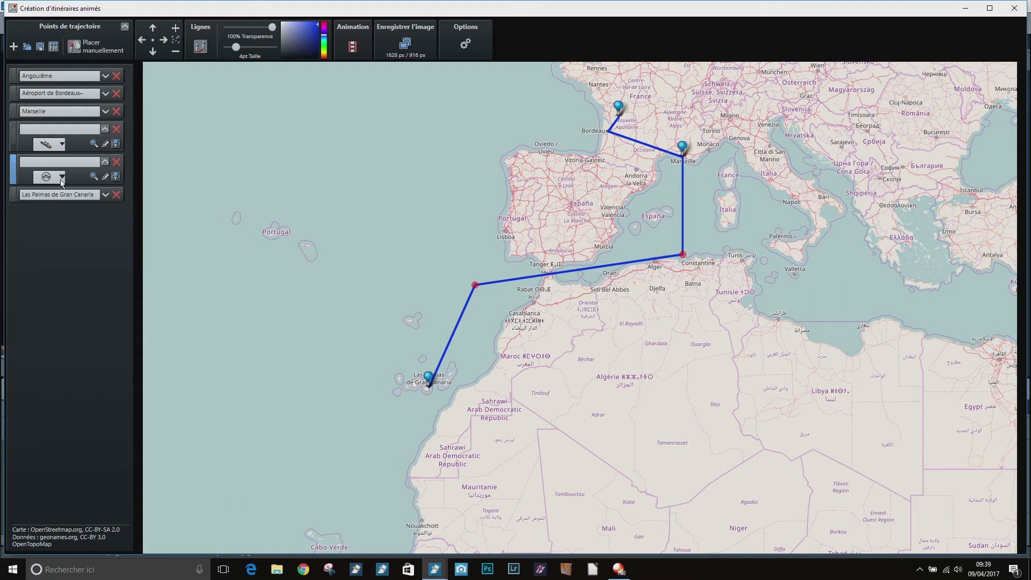
click(62, 178)
click(129, 304)
Turn off smooth animation and turn on map scrolling for the route animation, and preview it
click(352, 46)
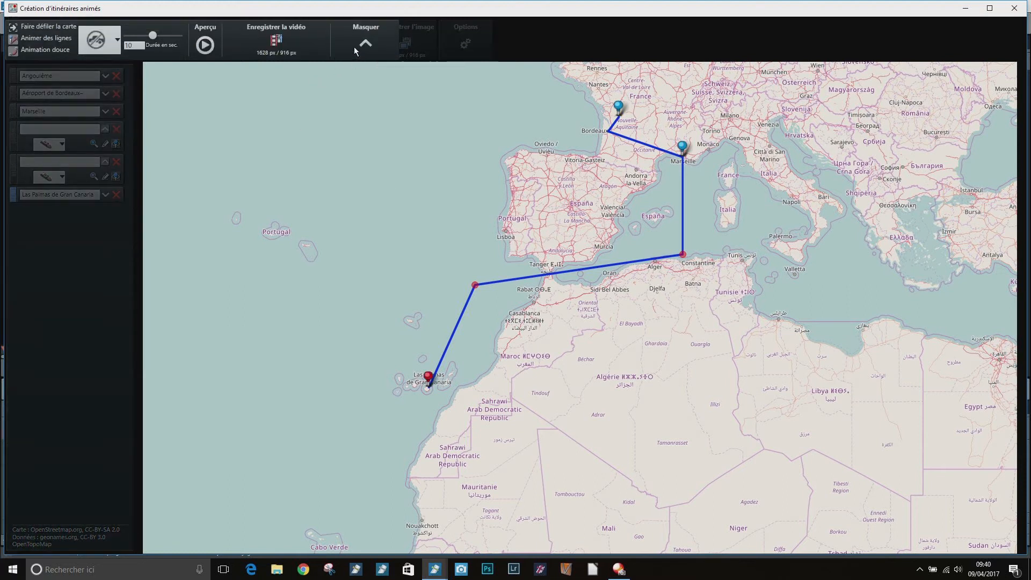
click(13, 57)
click(13, 28)
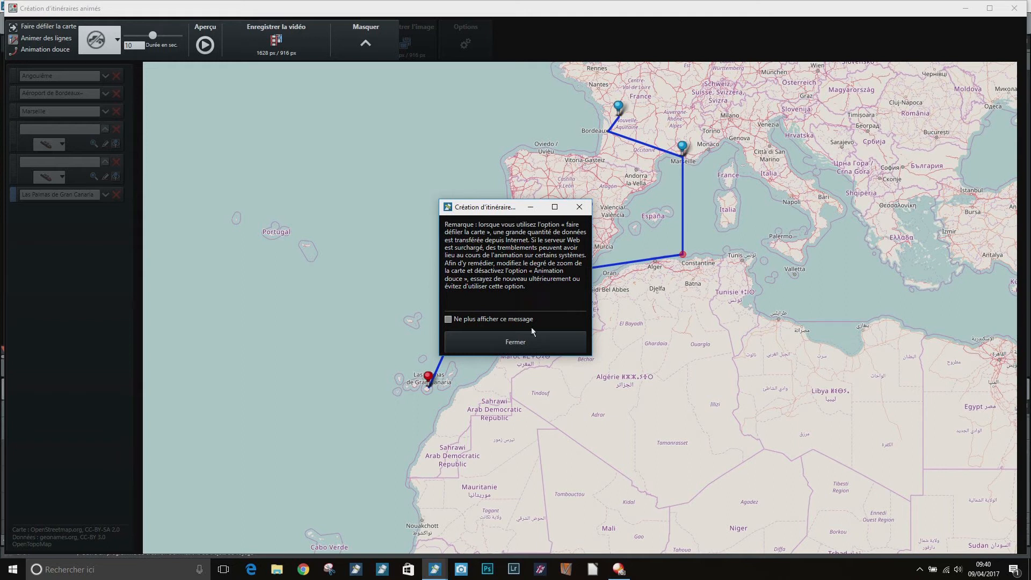
click(511, 342)
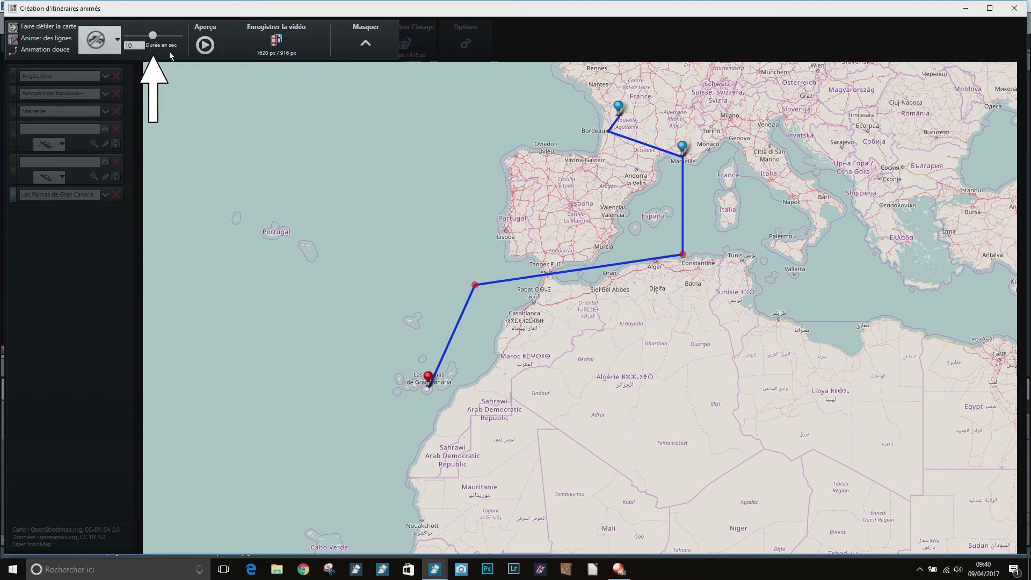
click(206, 49)
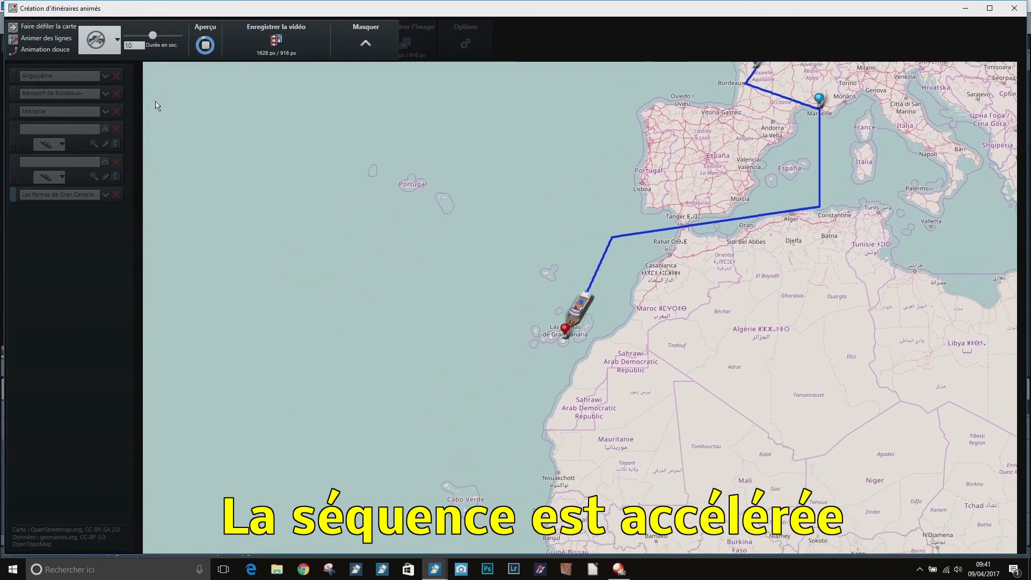
Replace the Las Palmas stop with two manually placed waypoints, one northeast of Gran Canaria and the route's end northwest of the island
click(12, 178)
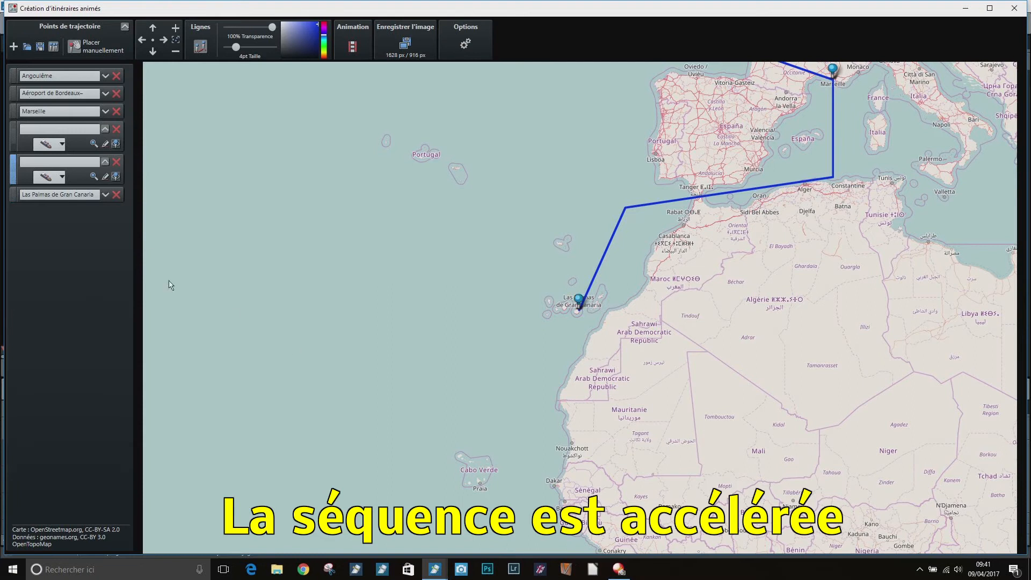
click(592, 283)
click(61, 166)
drag(579, 305, 570, 299)
scroll(594, 320, up, 2)
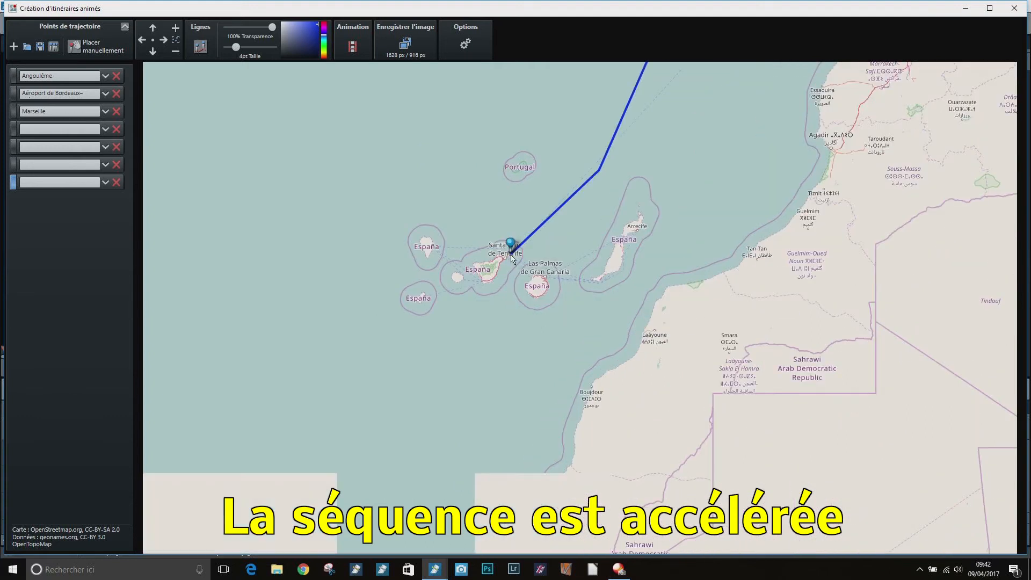
drag(598, 171, 565, 268)
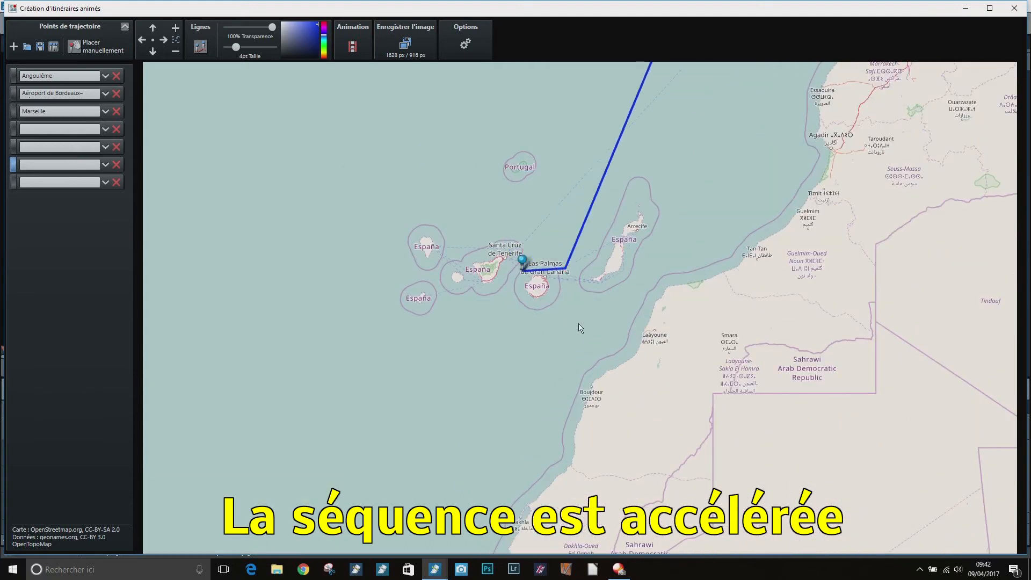
Preview the route animation with the modified ending and return to the waypoint settings
click(343, 47)
click(206, 47)
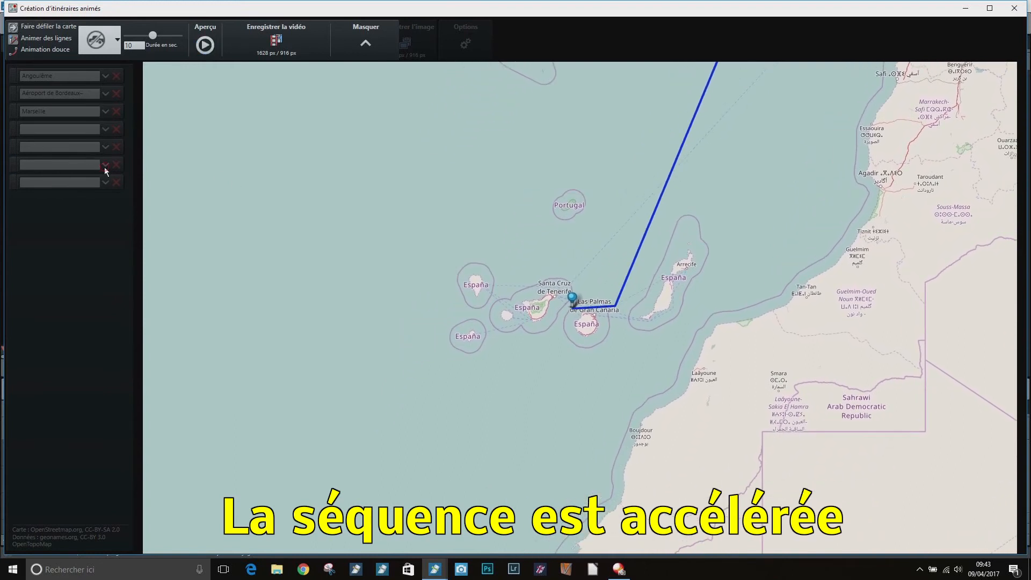
click(363, 46)
Assign a boat as the vehicle for the last two manual waypoints near Gran Canaria
click(105, 166)
click(61, 179)
click(130, 306)
click(105, 197)
click(60, 212)
click(130, 338)
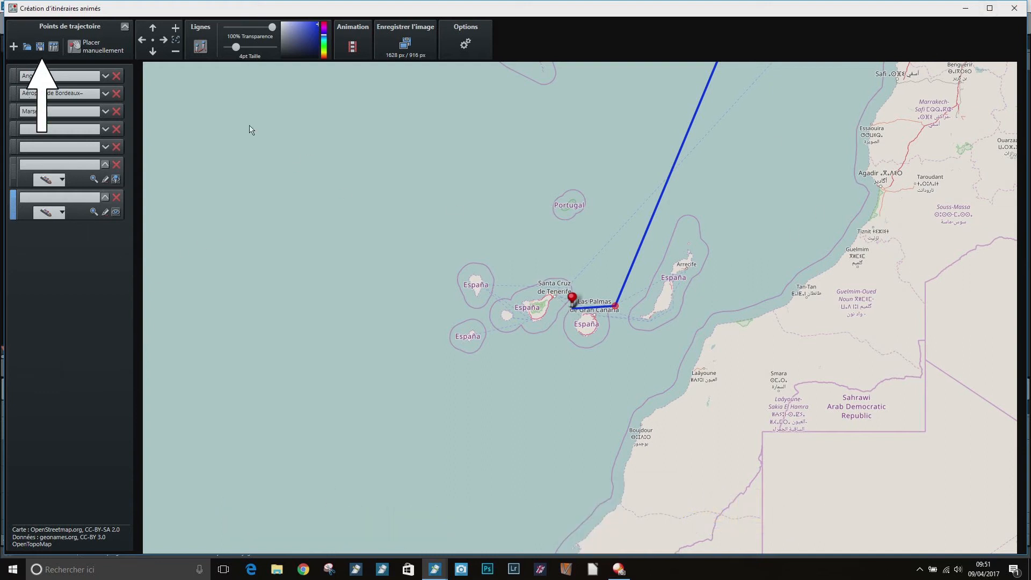
Start saving the route project and browse to the Géomodule folder within Itinéraires animés
click(39, 47)
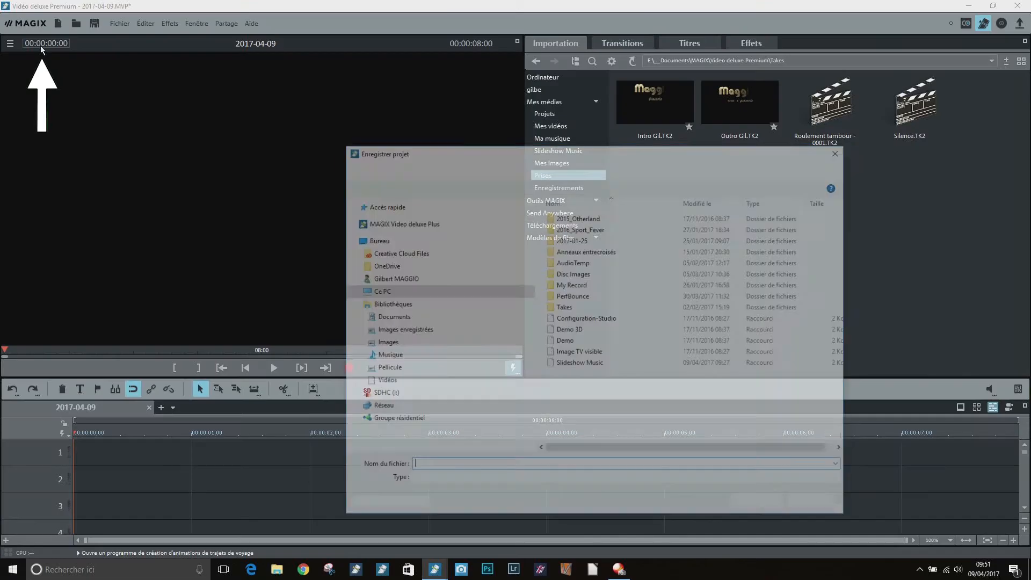
click(352, 290)
scroll(360, 332, down, 5)
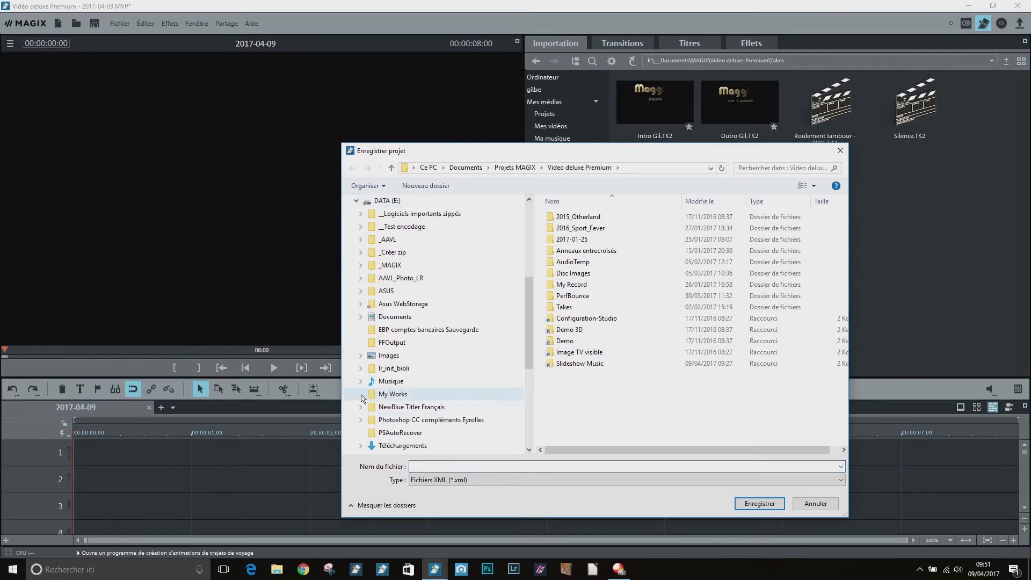
click(365, 252)
click(369, 316)
click(373, 368)
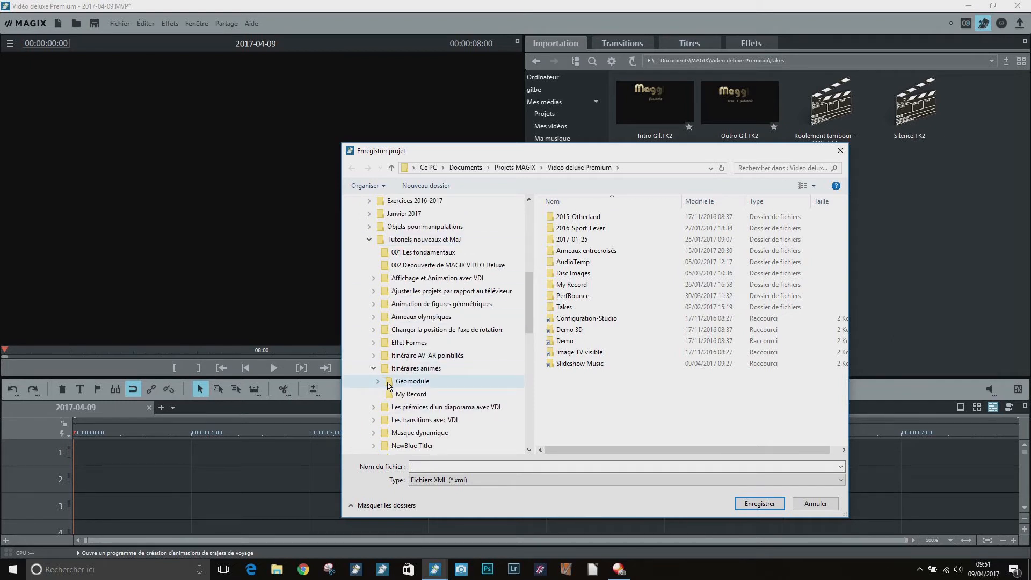
click(424, 381)
Name the XML project file Tuto Géomodule and save it
click(486, 465)
text(Tutot)
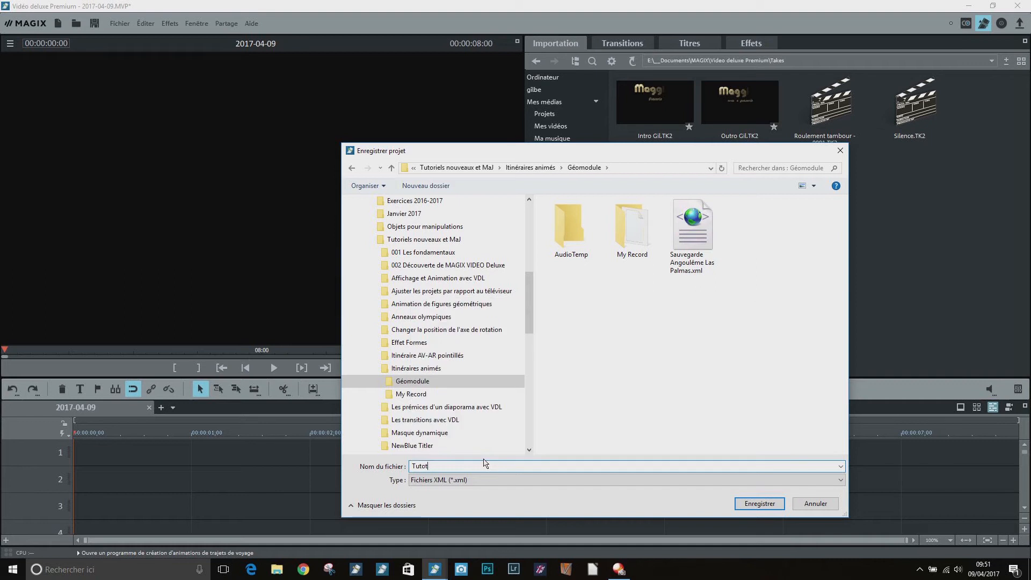
key(BackSpace)
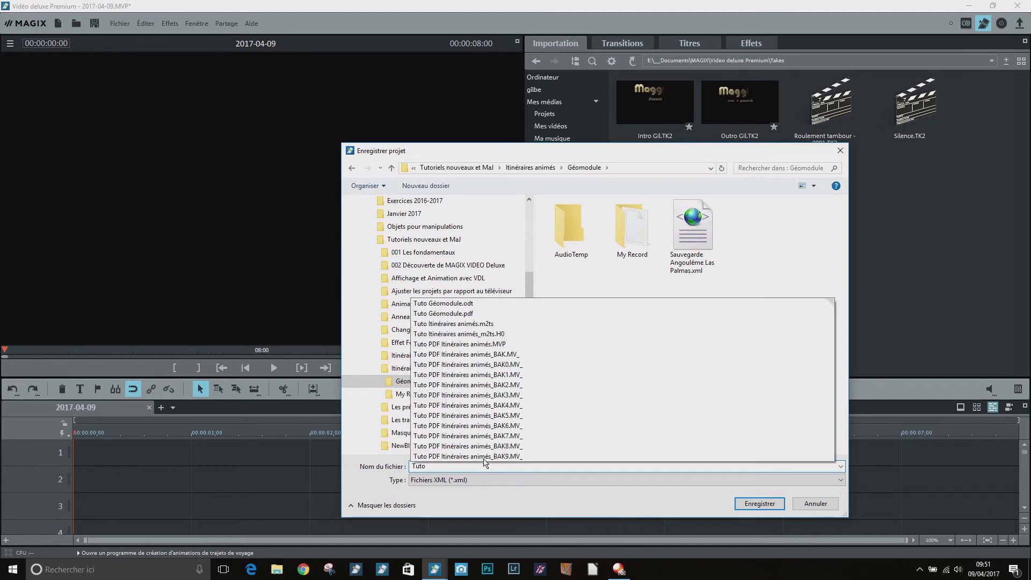
text(Géomodule)
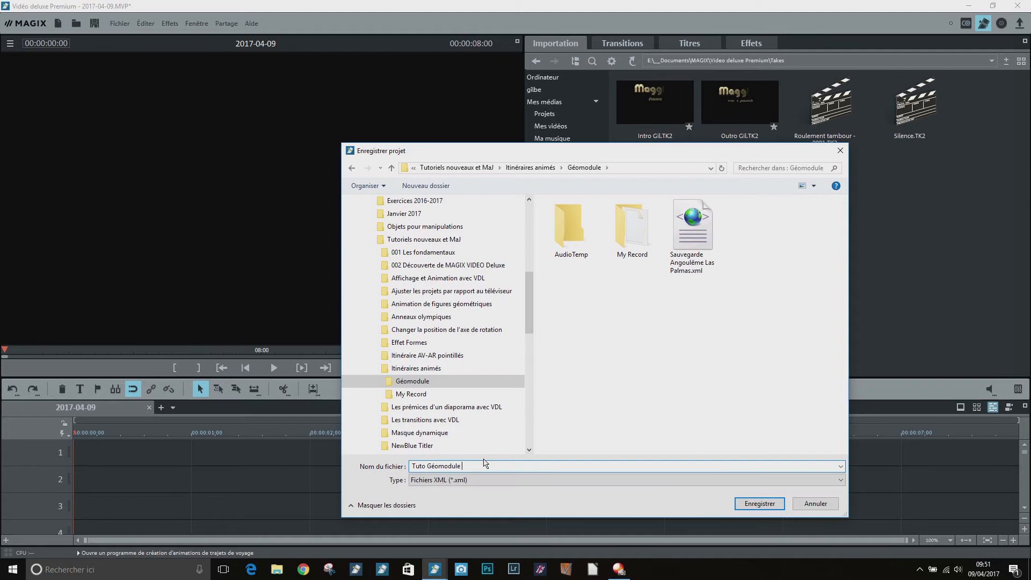
click(759, 503)
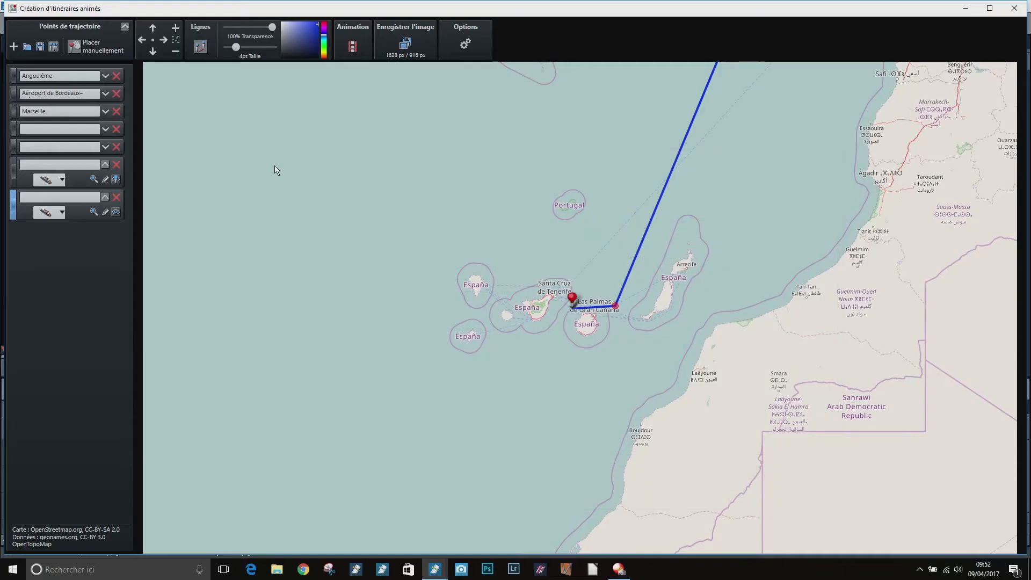
Open the map options and show the scale, mouse position and route distance in turn, hiding each one again
click(463, 40)
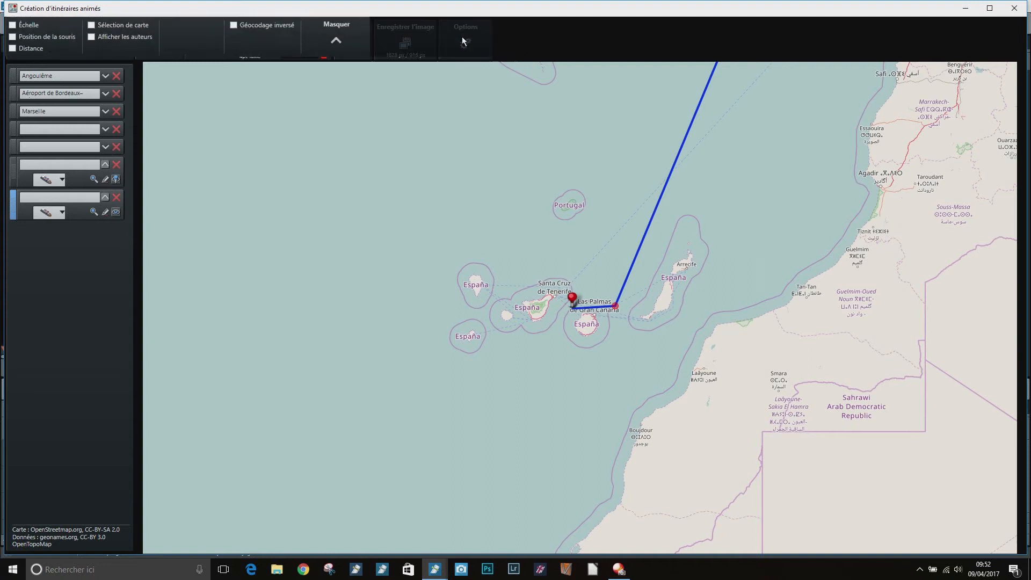
click(12, 28)
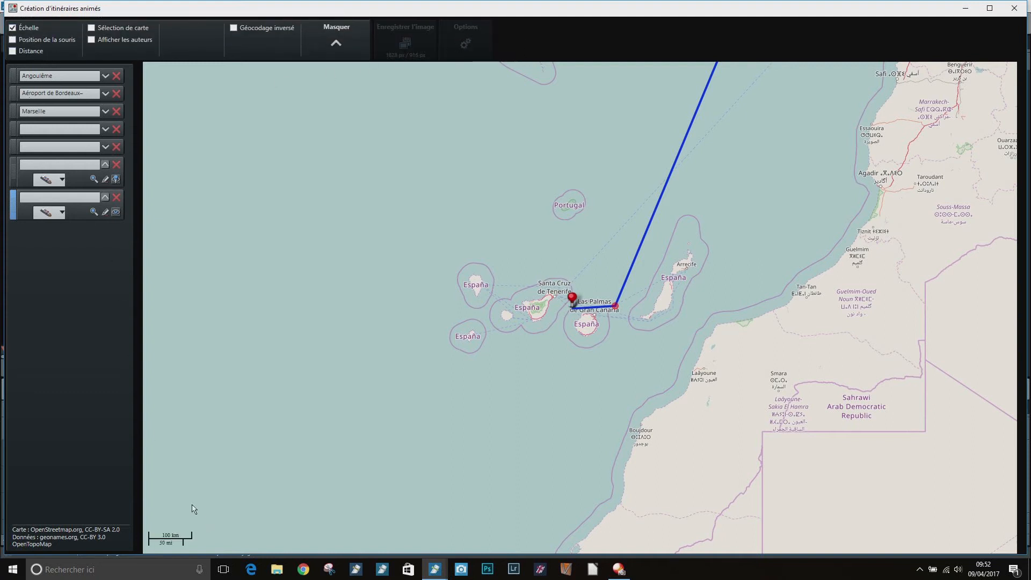
click(12, 28)
click(13, 39)
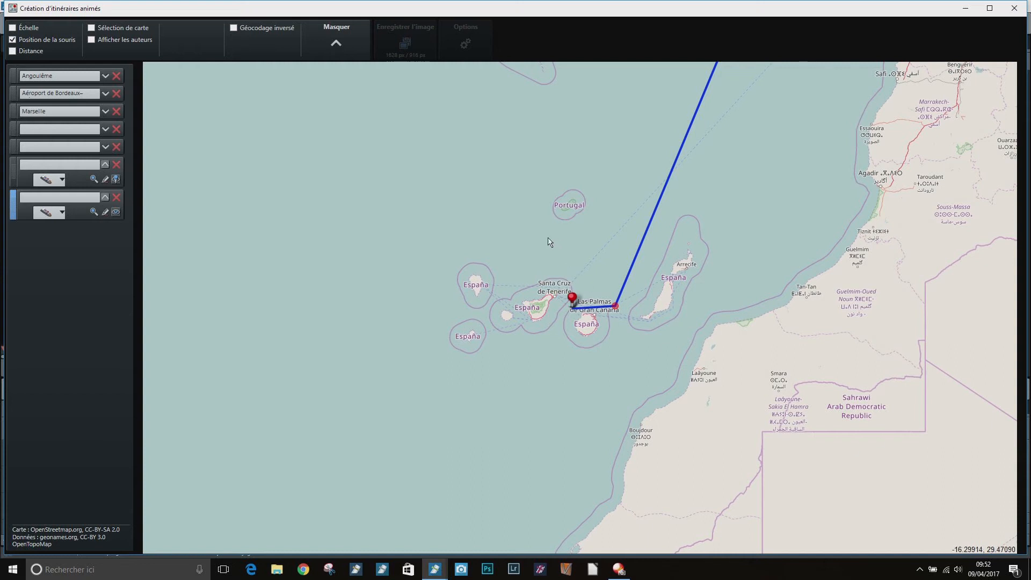
click(12, 39)
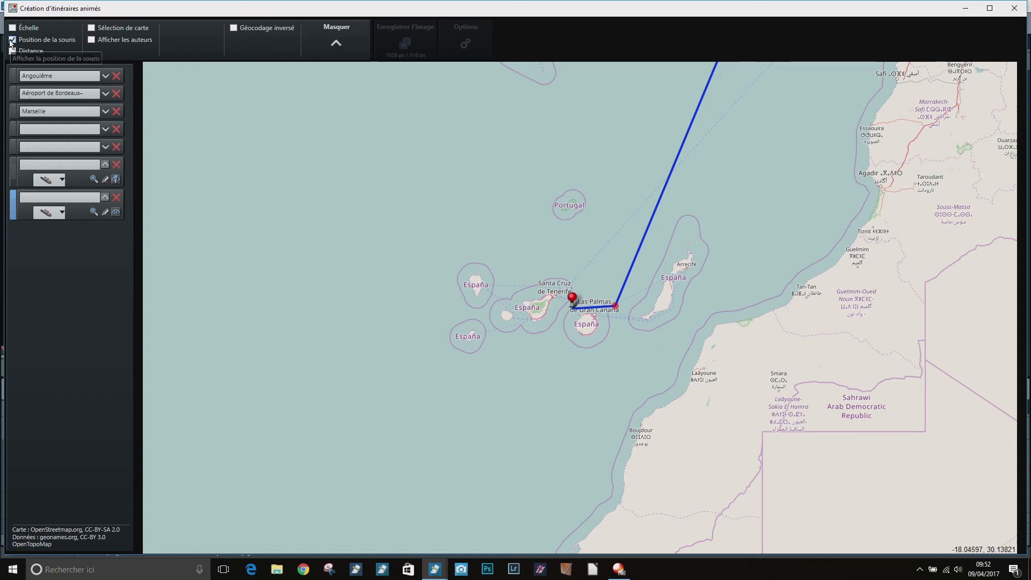
click(12, 51)
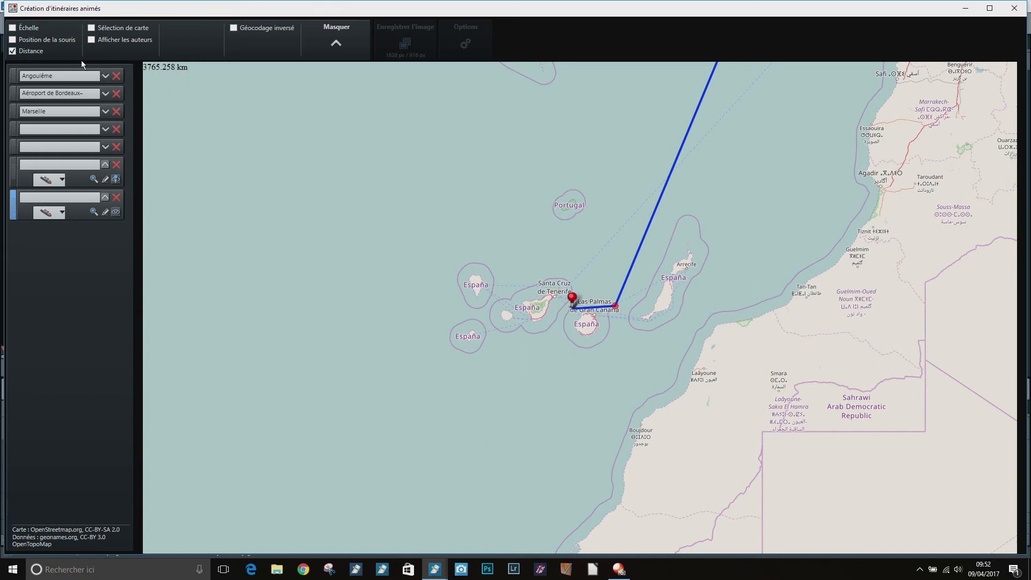
click(15, 54)
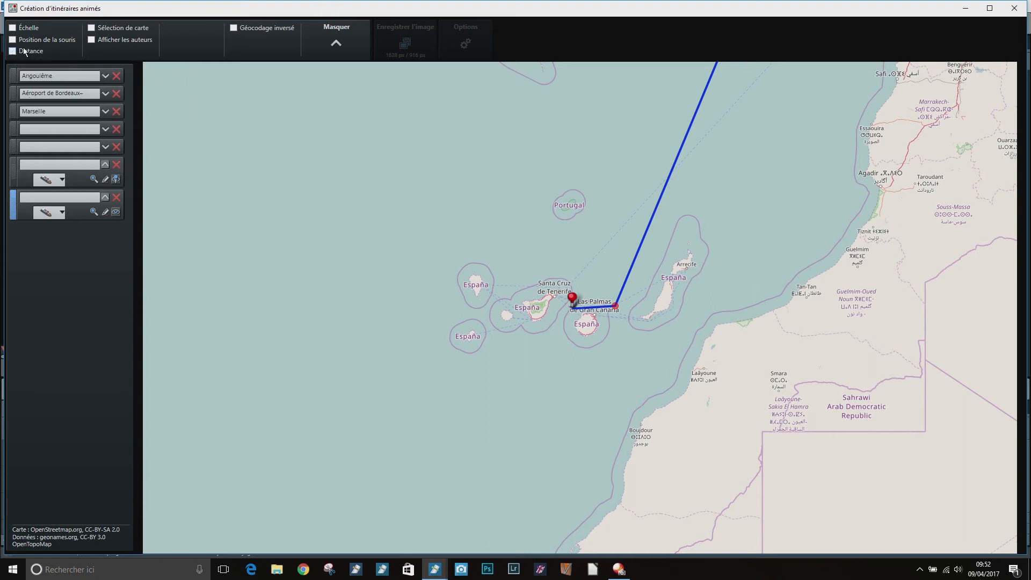
Enable map selection, try the CycleMap and TransportMap base layers, and set the base layer to OpenTopoMap
click(92, 28)
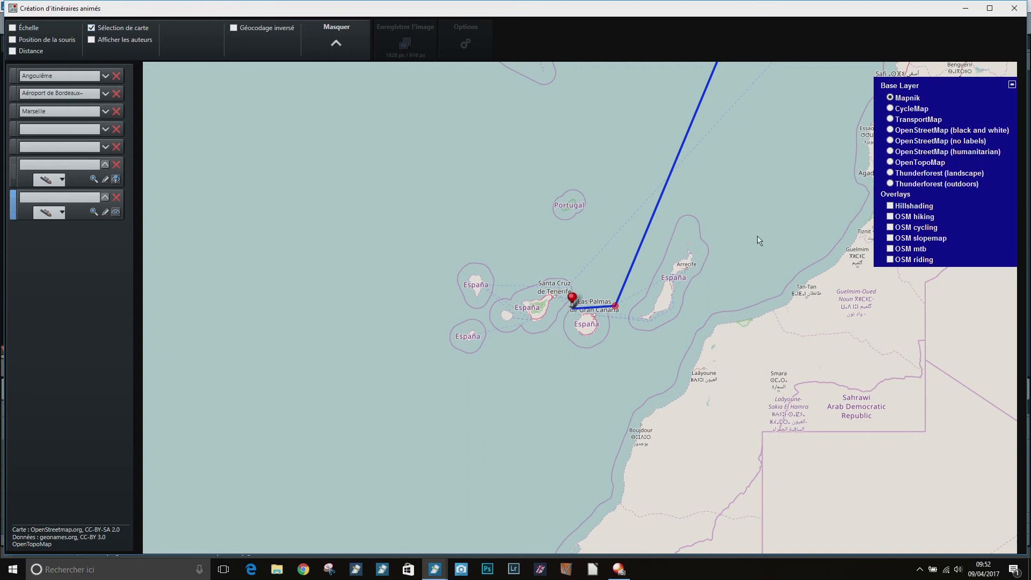
scroll(759, 240, down, 3)
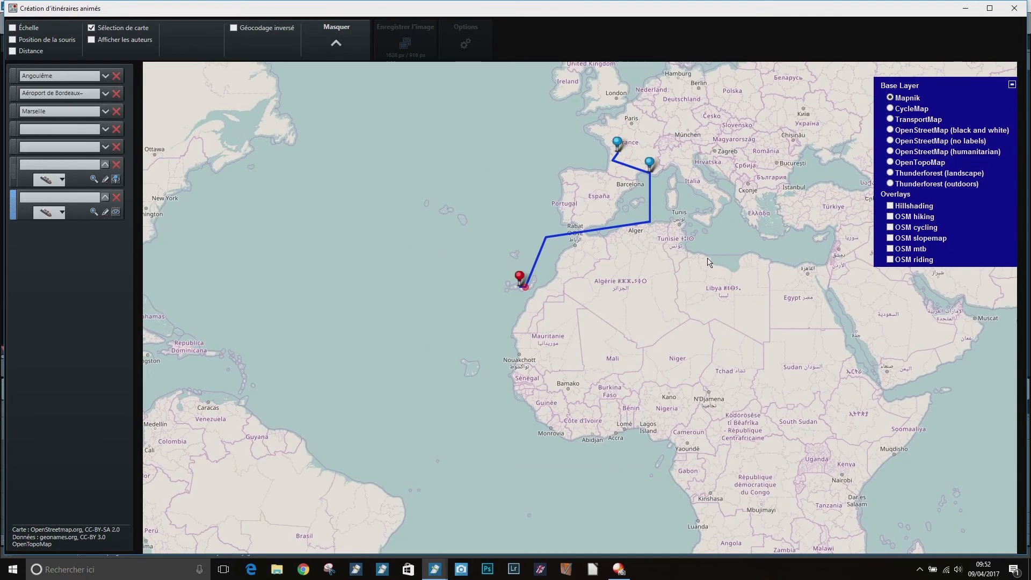
scroll(720, 229, up, 1)
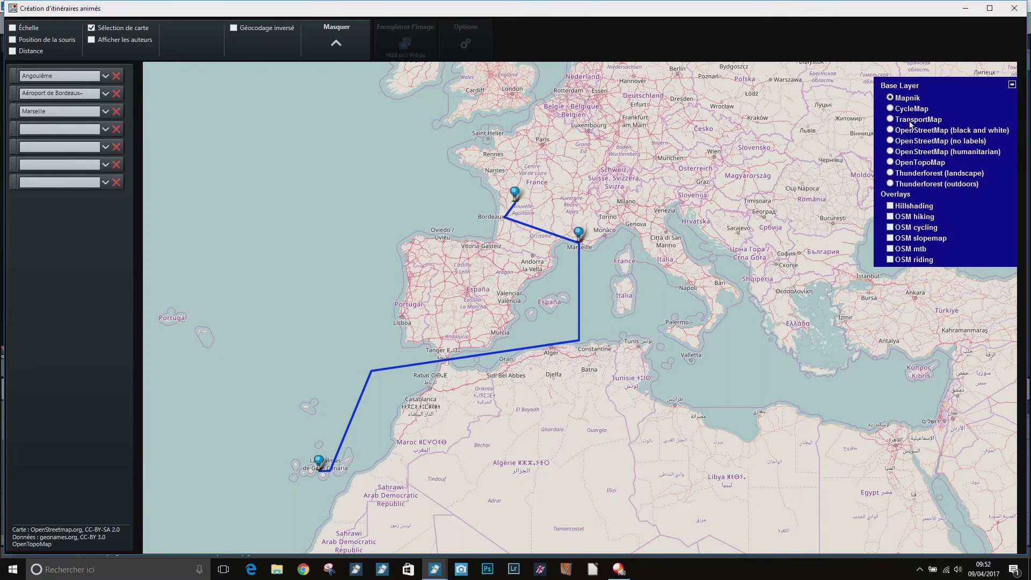
click(897, 110)
click(910, 119)
click(928, 162)
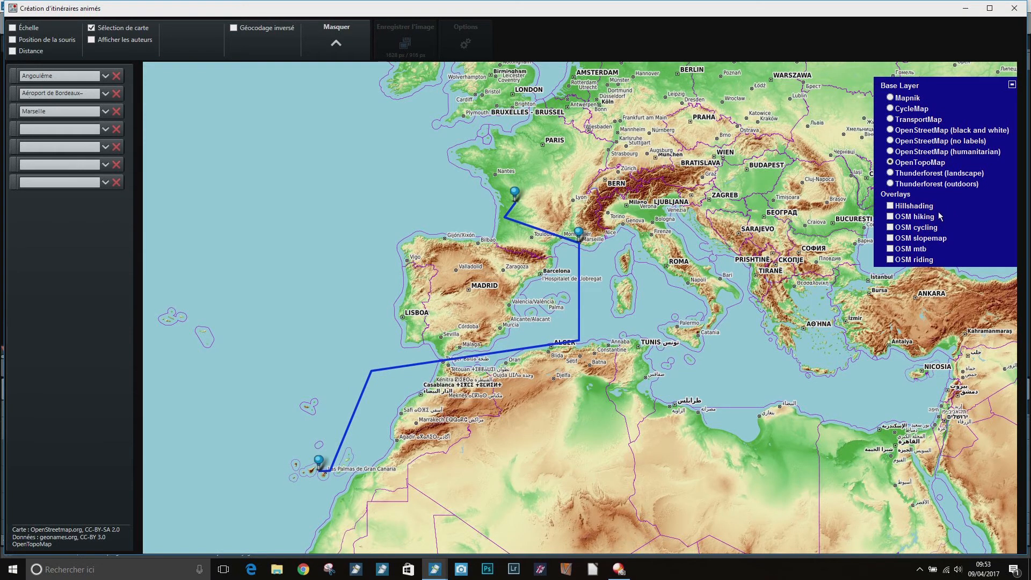
Try the Hillshading, OSM hiking and OSM cycling overlays one at a time, turning each off again
click(890, 207)
click(892, 208)
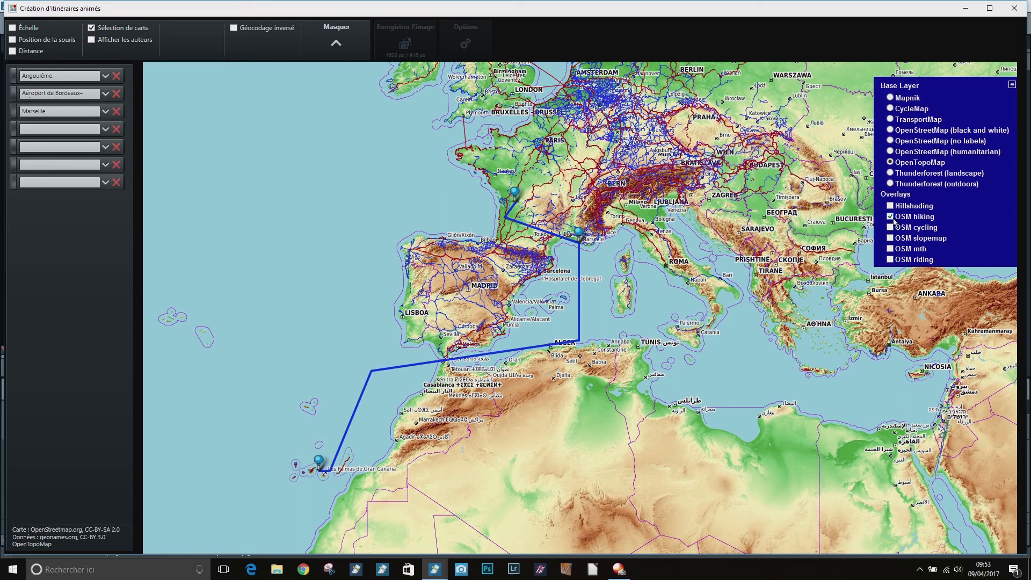
click(891, 217)
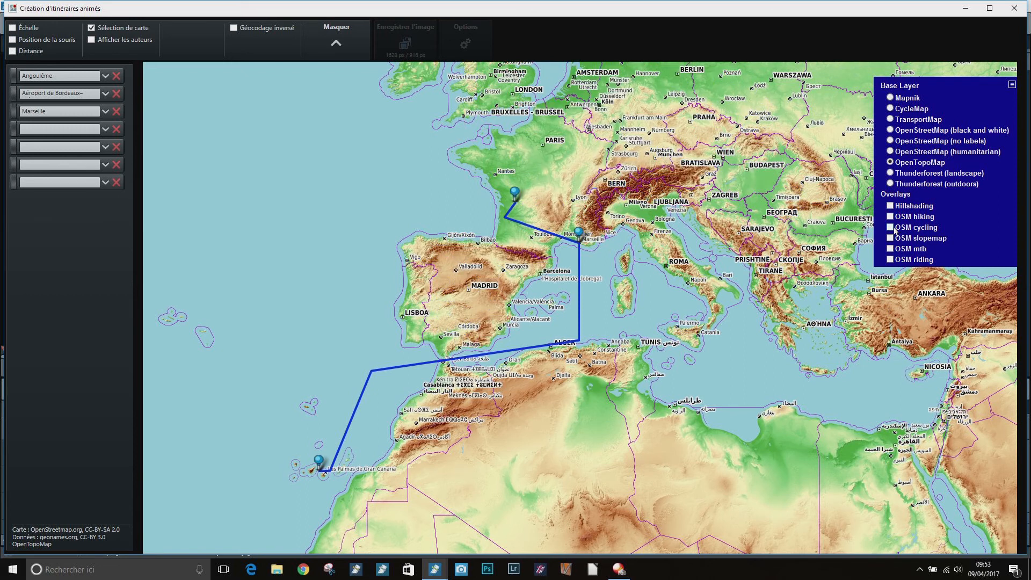
click(892, 228)
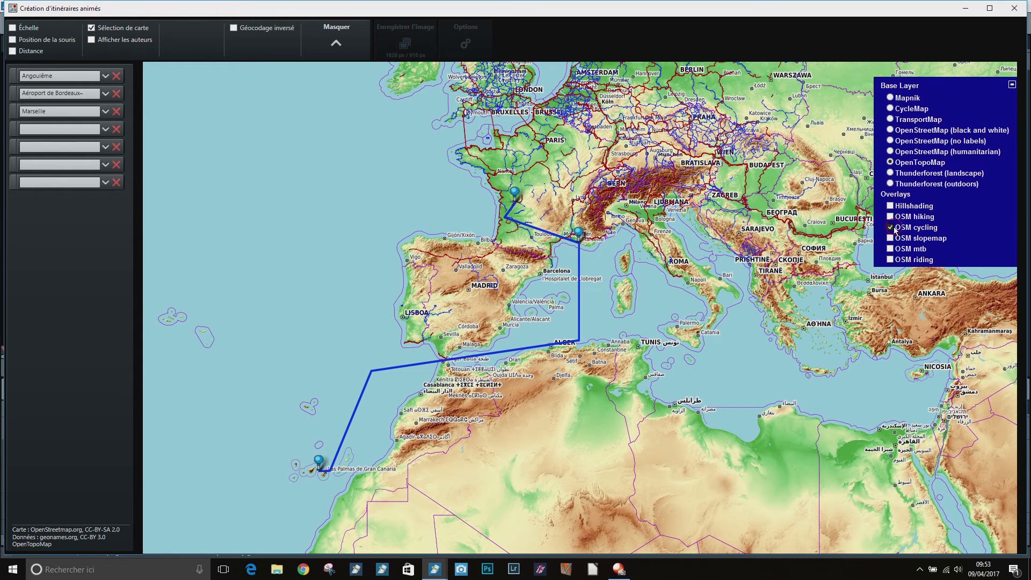
click(892, 228)
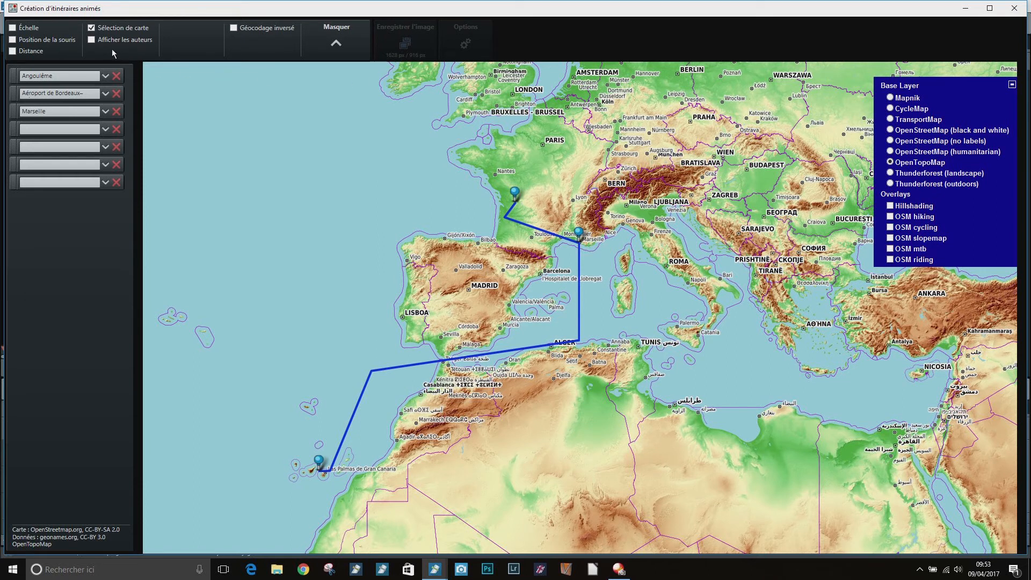
Hide the base layer selection and switch from the map options to the animation settings
click(91, 29)
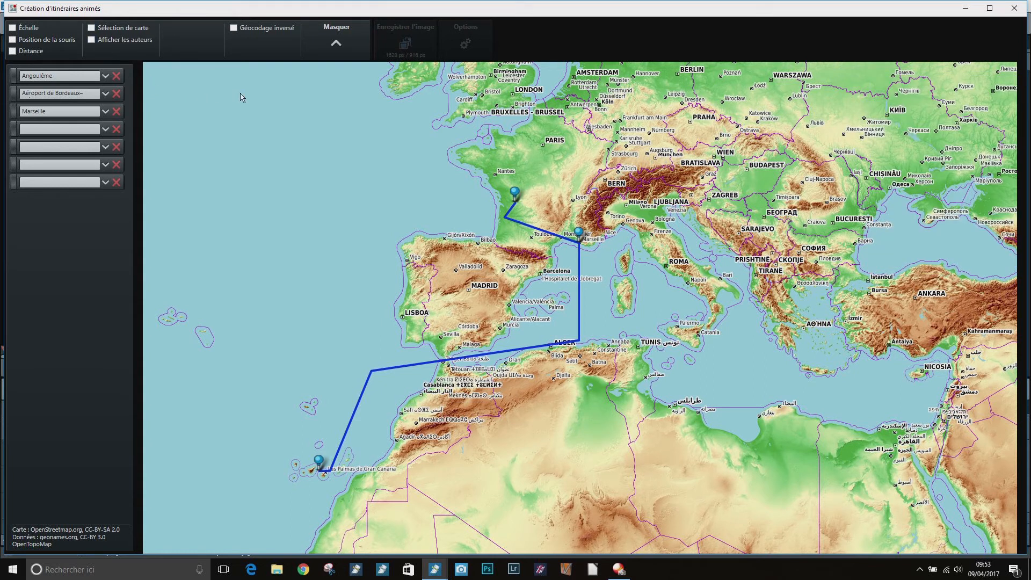
click(336, 45)
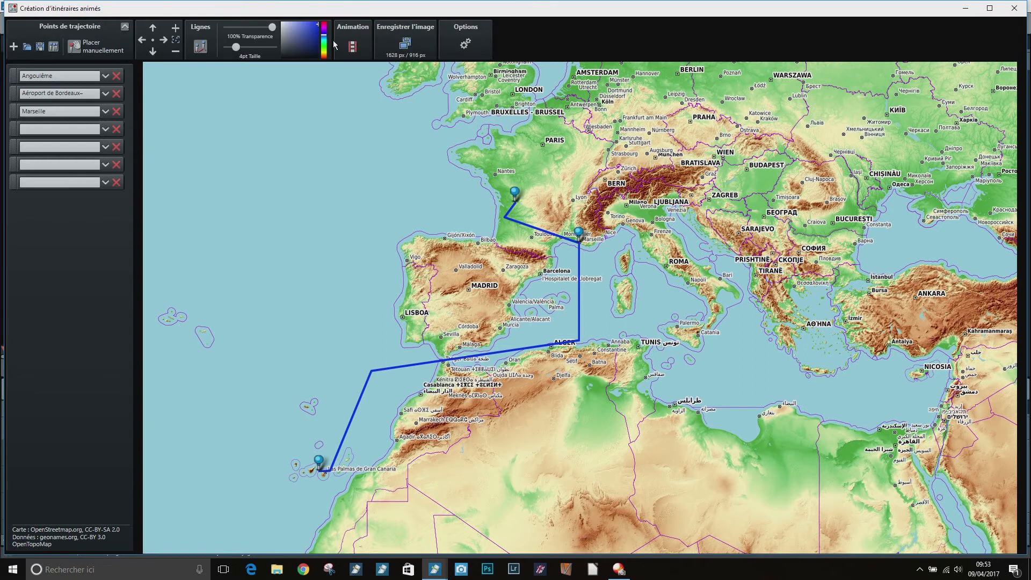
click(360, 45)
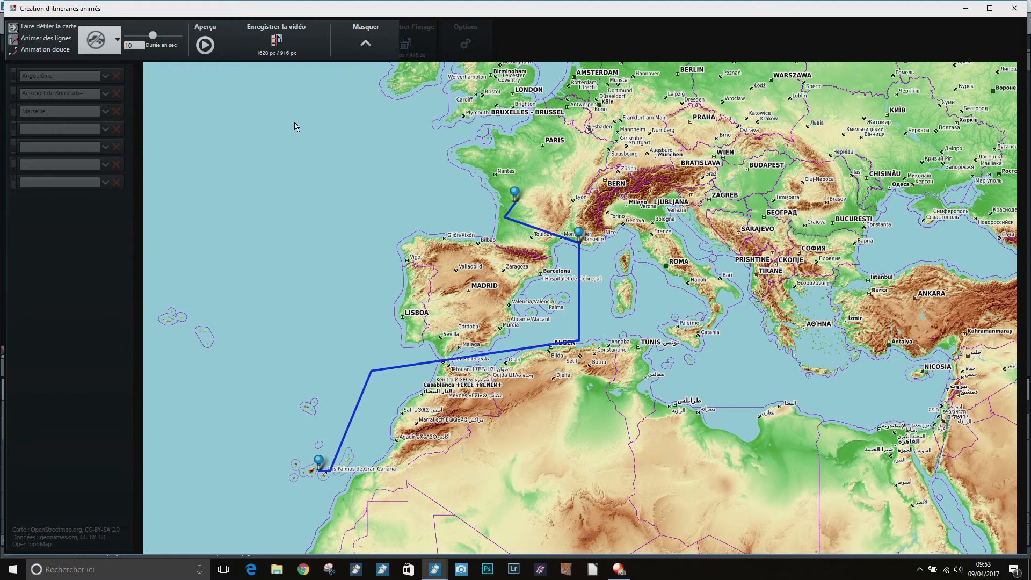
Start the video export and choose the Géomodule folder under Tutoriels nouveaux et MaJ, Itinéraires animés as its destination
click(275, 48)
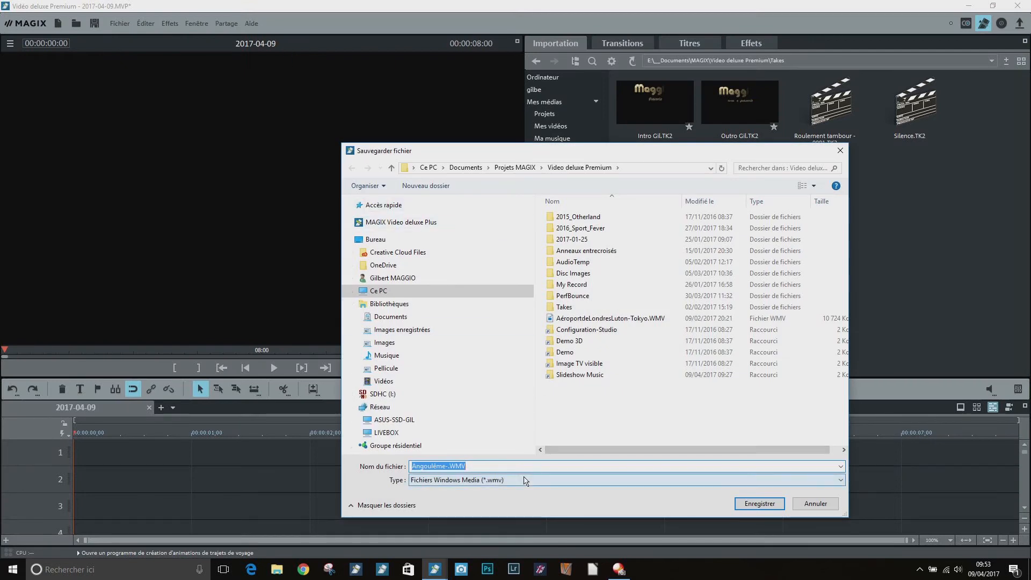
text(T)
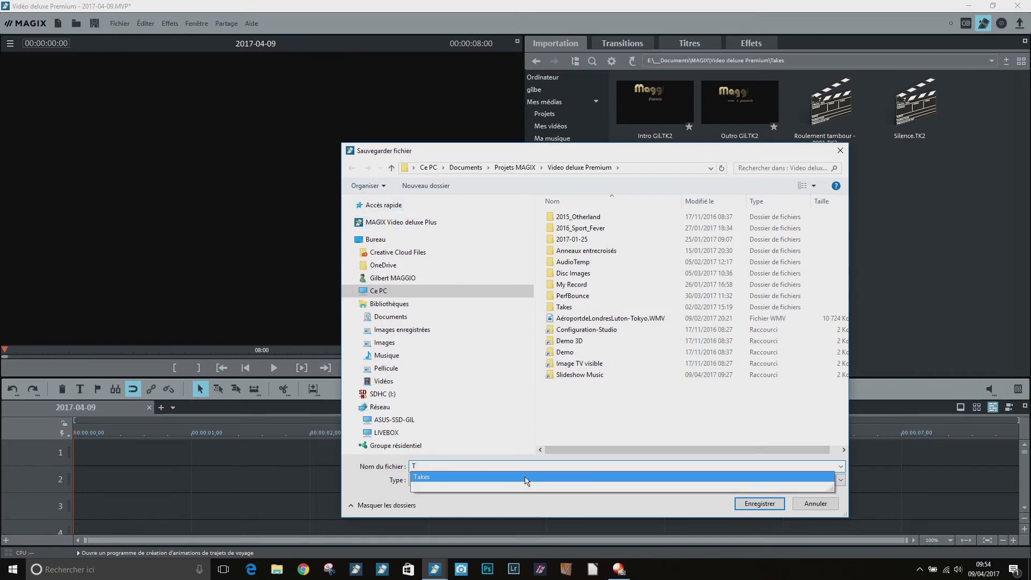
key(BackSpace)
click(351, 291)
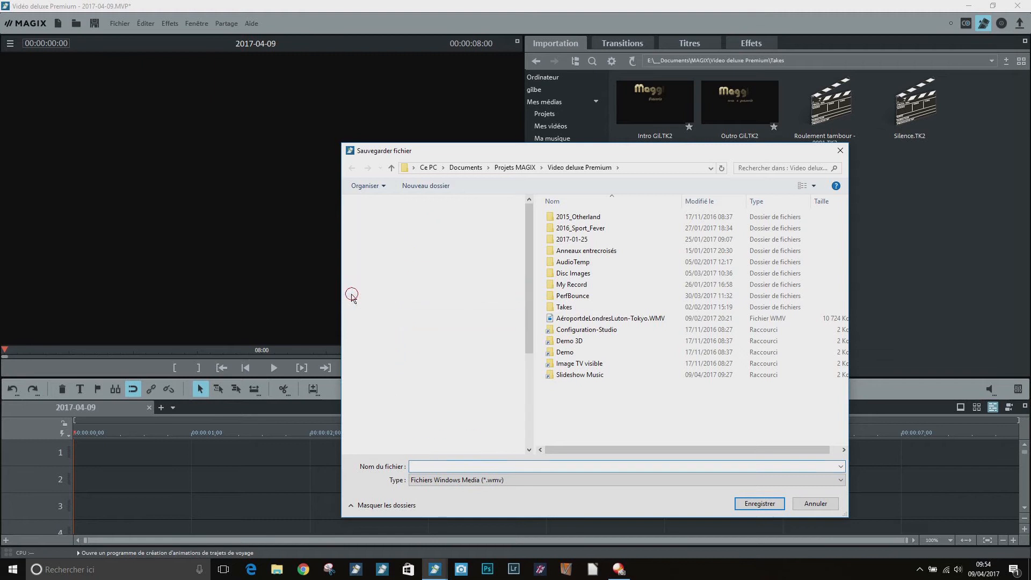
click(356, 406)
click(360, 239)
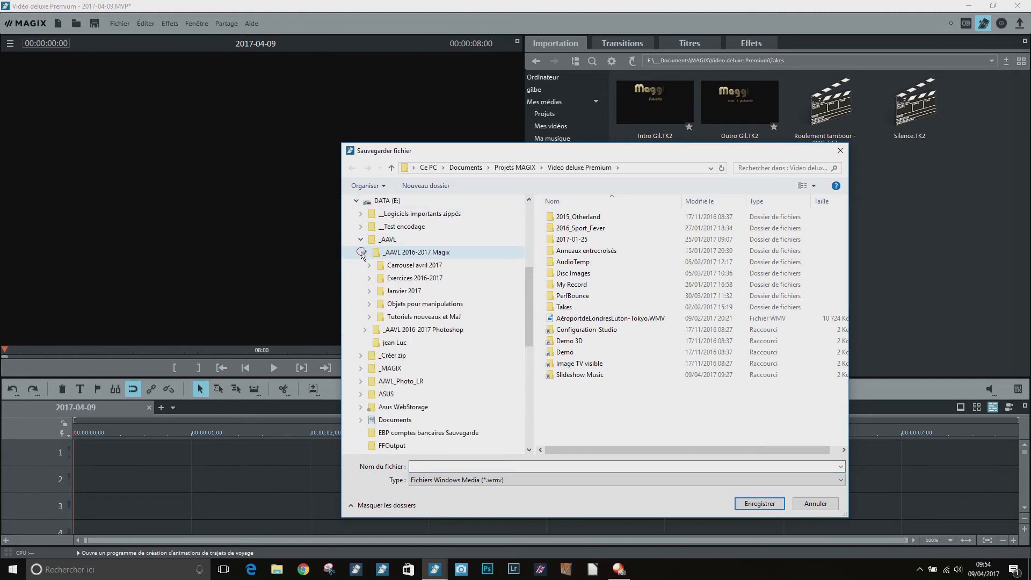
click(369, 316)
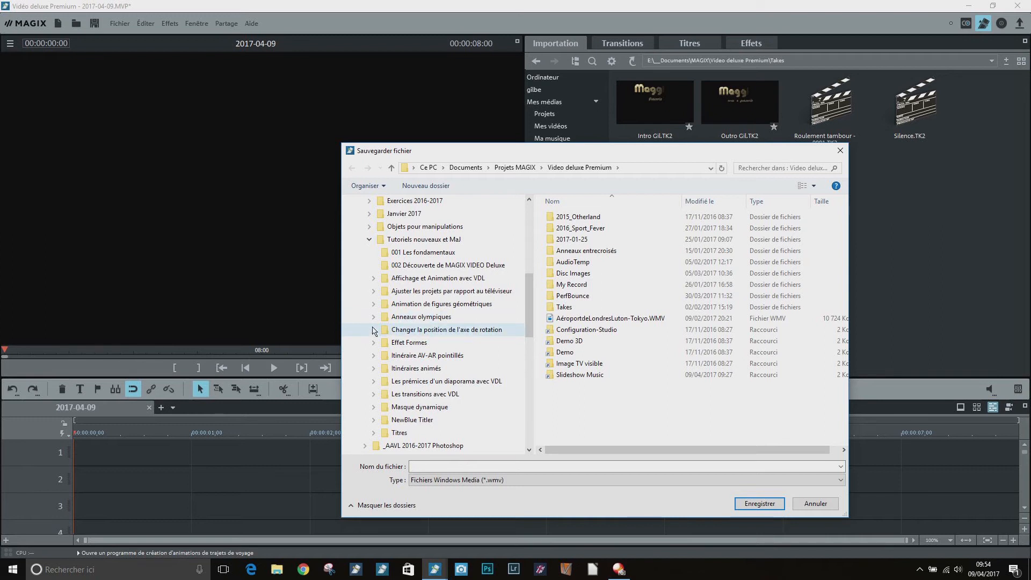
click(374, 368)
click(402, 381)
Name the WMV video Tuto Géomodule 2017, save it and acknowledge the finished export
click(424, 466)
text(Tuto Géomodule 2017)
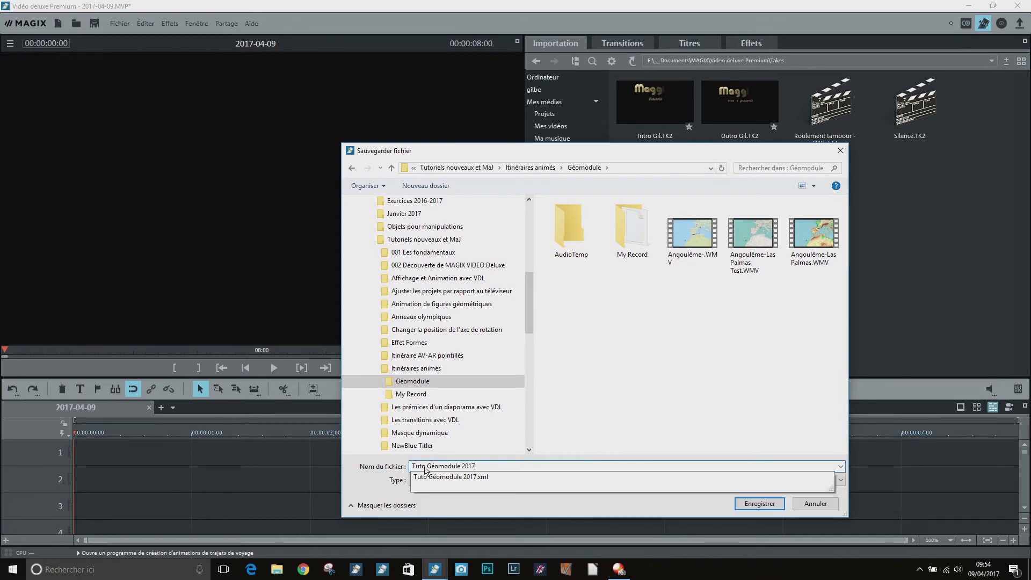
click(758, 502)
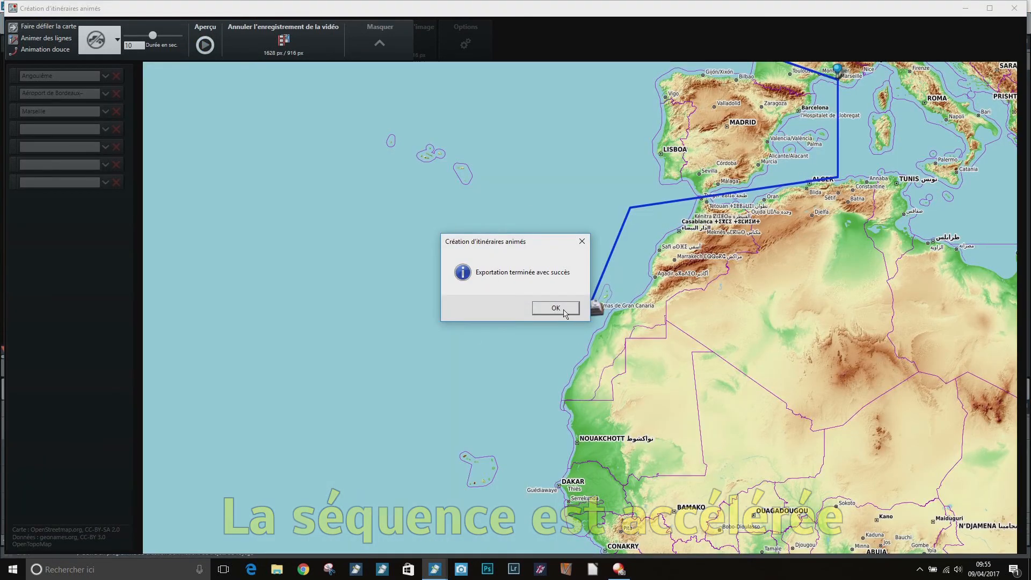
click(564, 310)
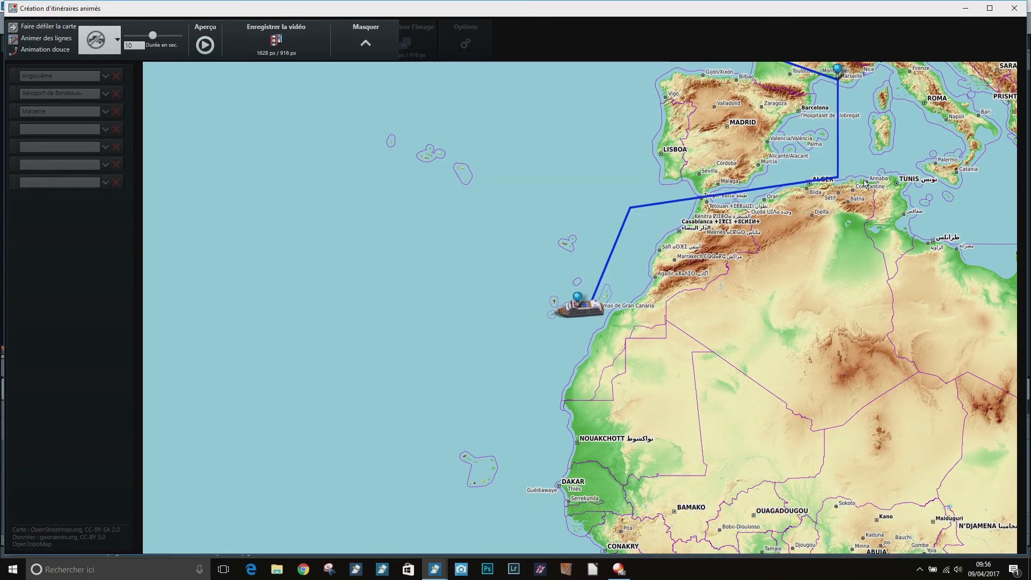
Close the route creation window, insert the exported video without adjusting the film settings and play it
click(1013, 10)
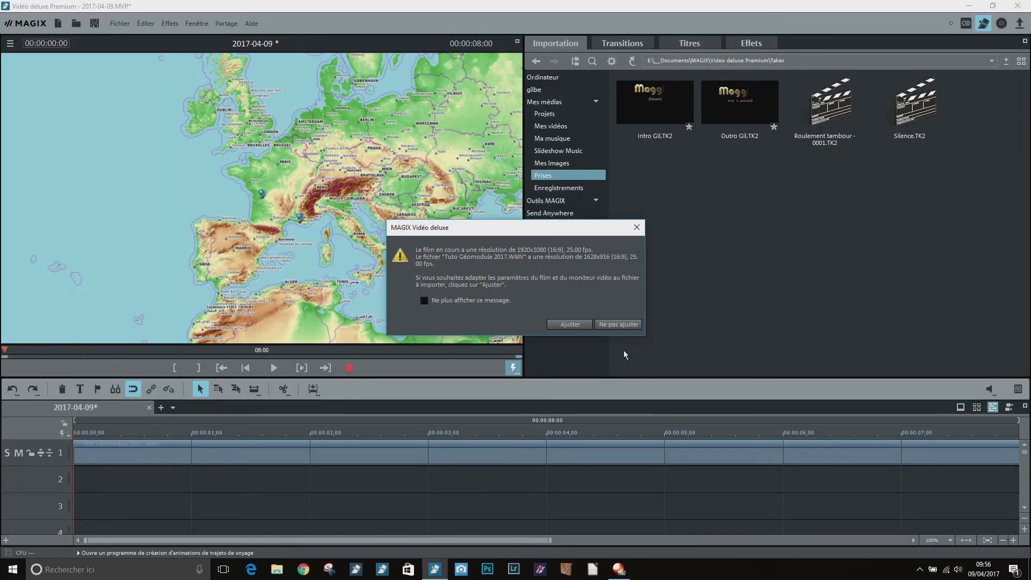
click(608, 325)
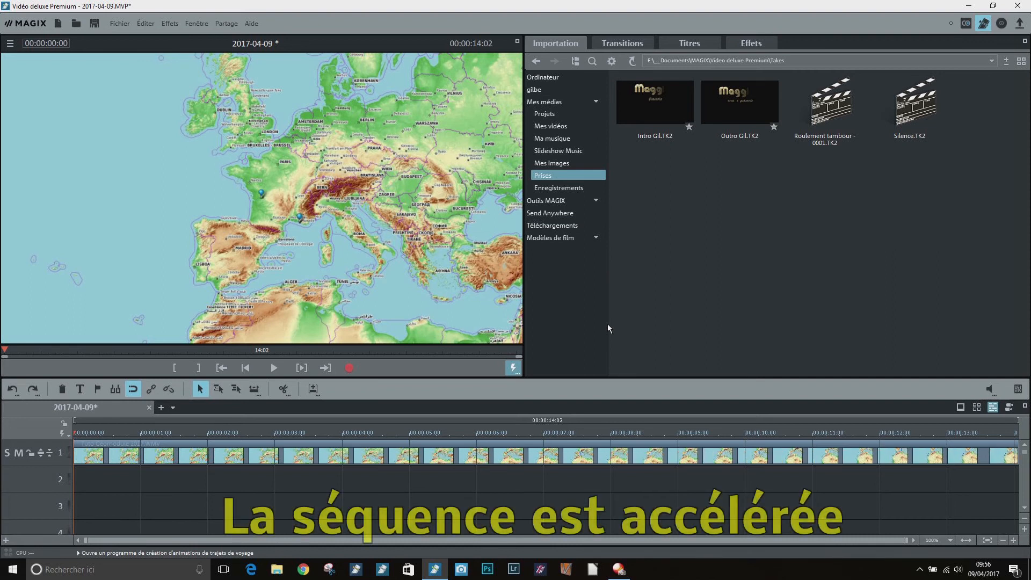
key(space)
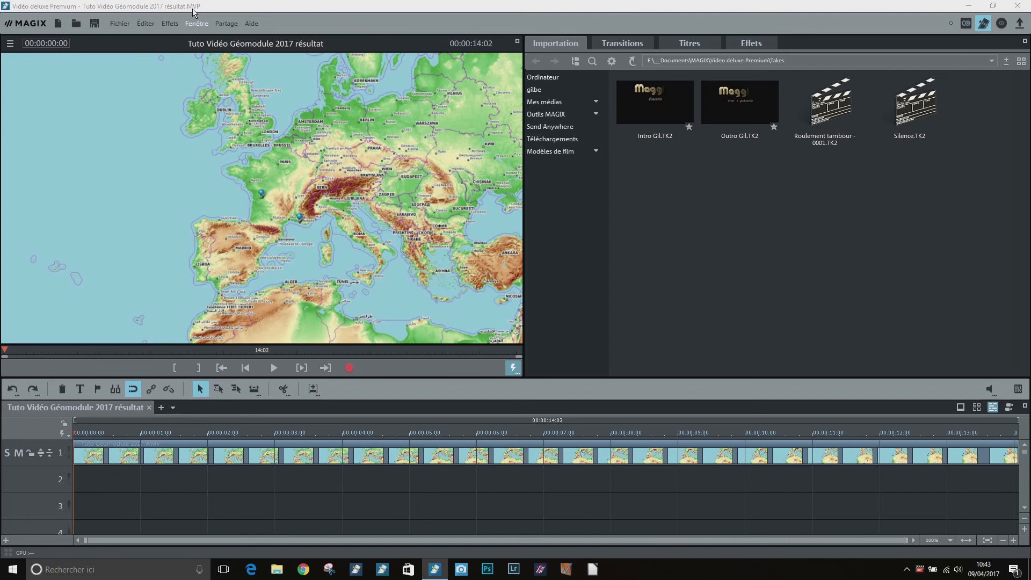
Open the Itinéraires animés assistant from the saved video project
click(144, 23)
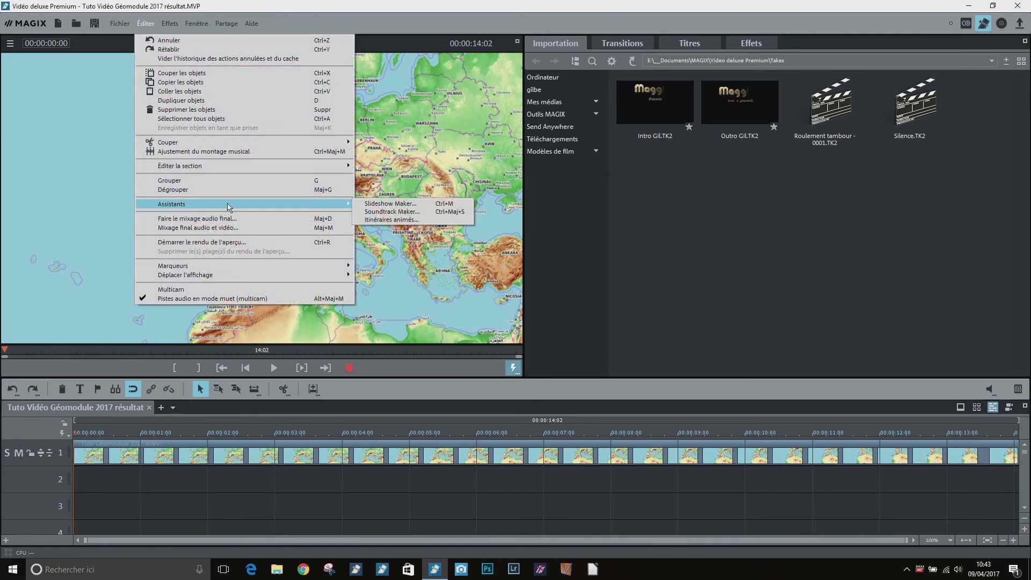
mouse_move(350, 209)
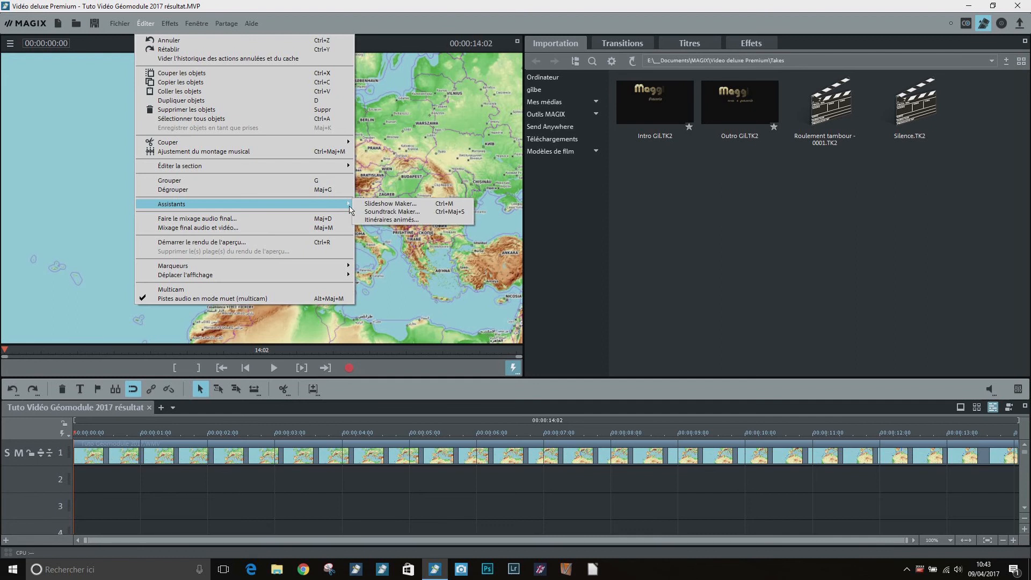
click(391, 222)
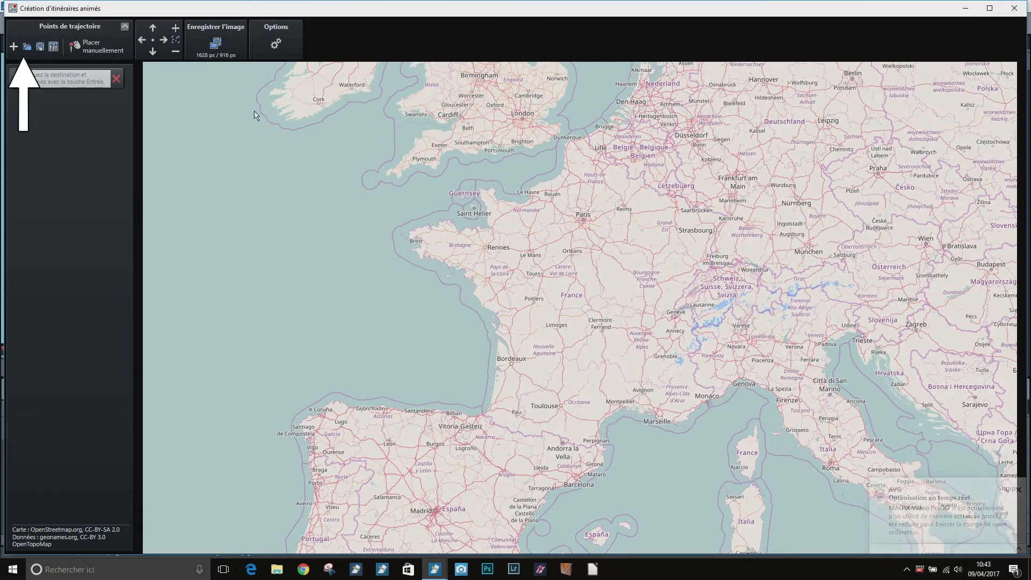
Import the route file Tuto Géomodule 2017.xml from the Géomodule folder under _AAVL 2016-2017 Magix
click(27, 46)
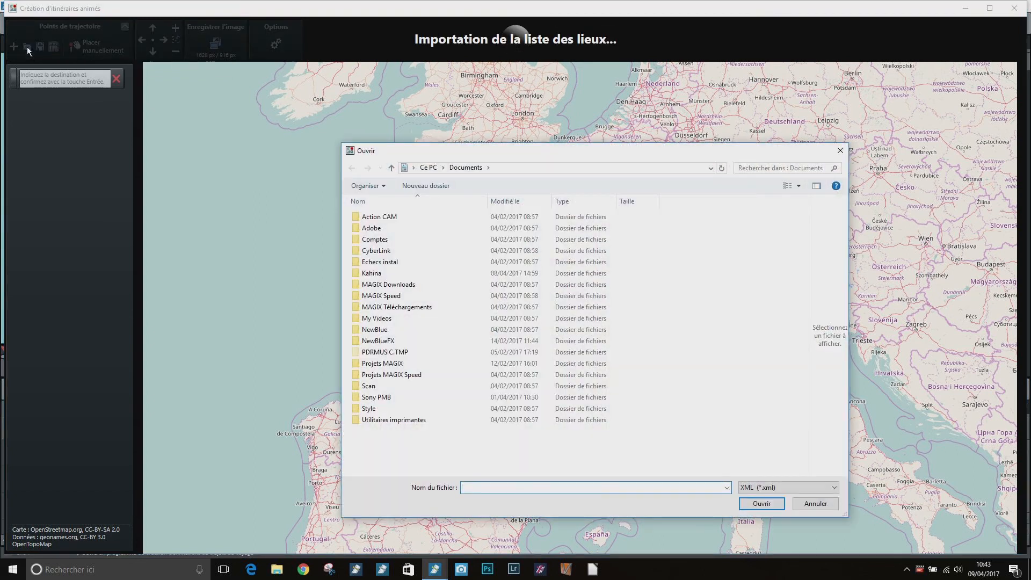
click(428, 167)
double_click(695, 302)
double_click(358, 240)
double_click(368, 218)
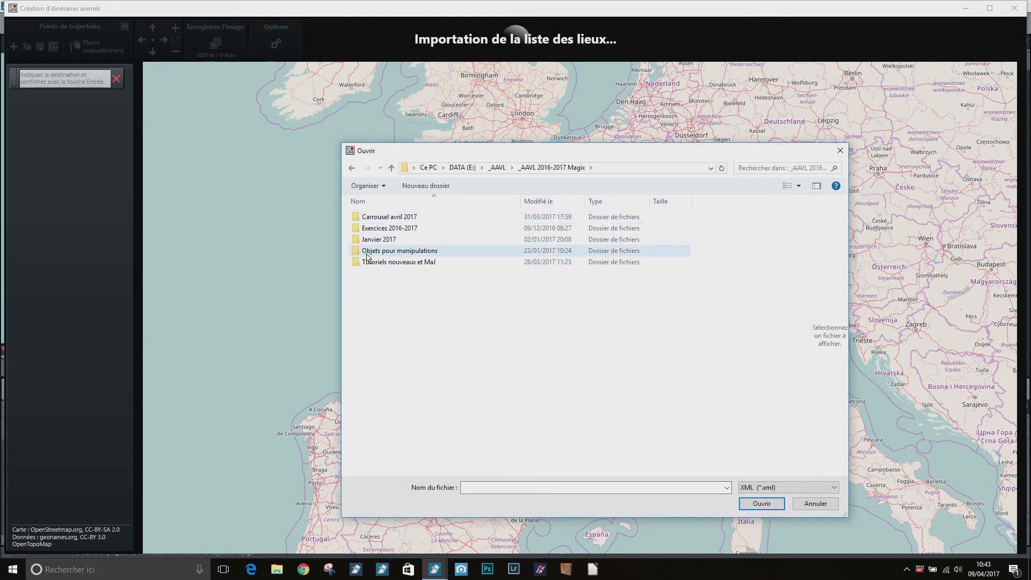
double_click(394, 263)
double_click(387, 319)
double_click(376, 225)
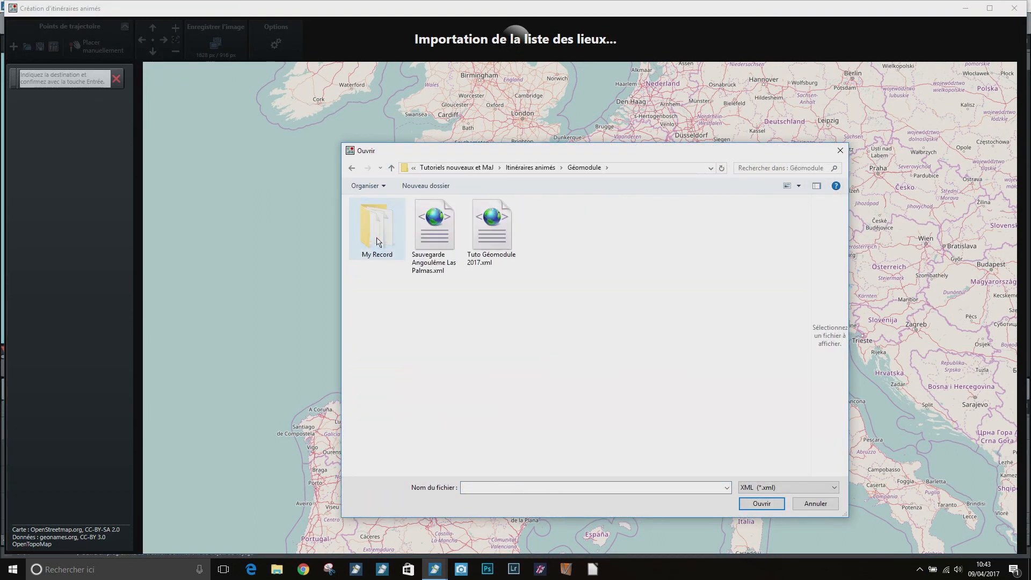
click(491, 231)
click(767, 504)
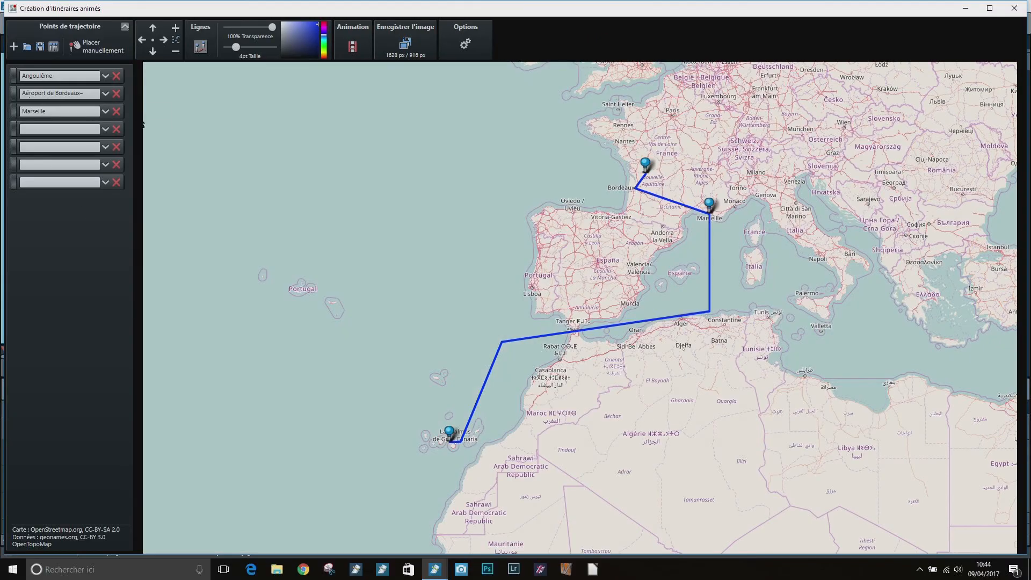
Set the map's base layer to OpenTopoMap and hide the map selection again
click(466, 47)
click(91, 28)
click(892, 161)
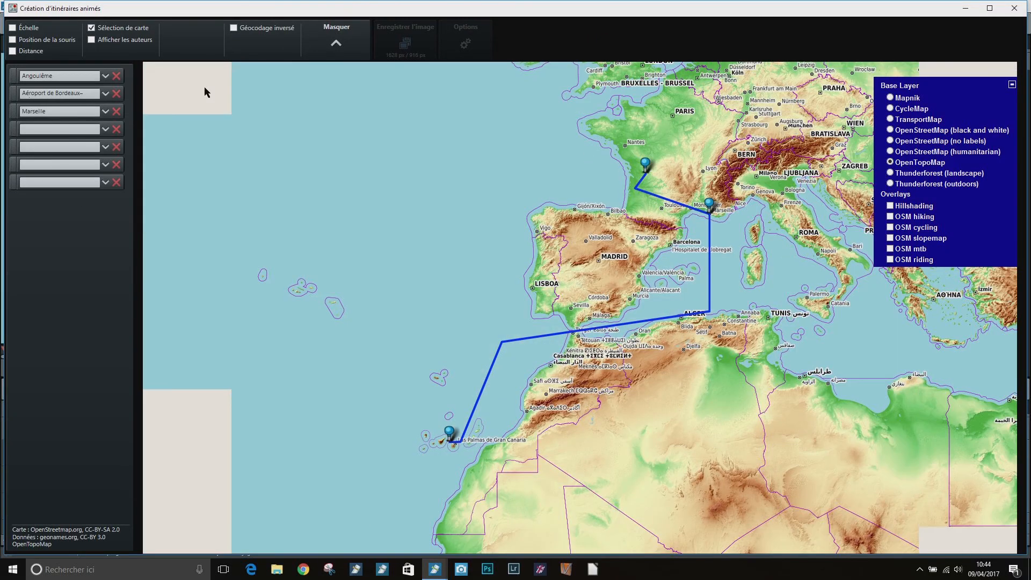
click(91, 27)
Expand the last two route points near the Canaries and choose the ship as the sixth point's vehicle
scroll(462, 463, up, 2)
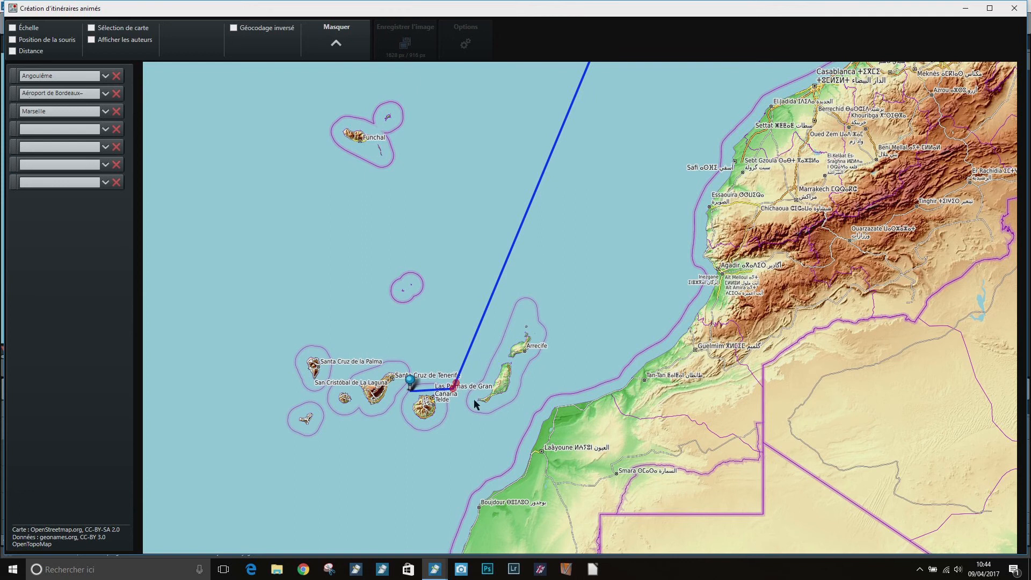
click(336, 43)
click(352, 46)
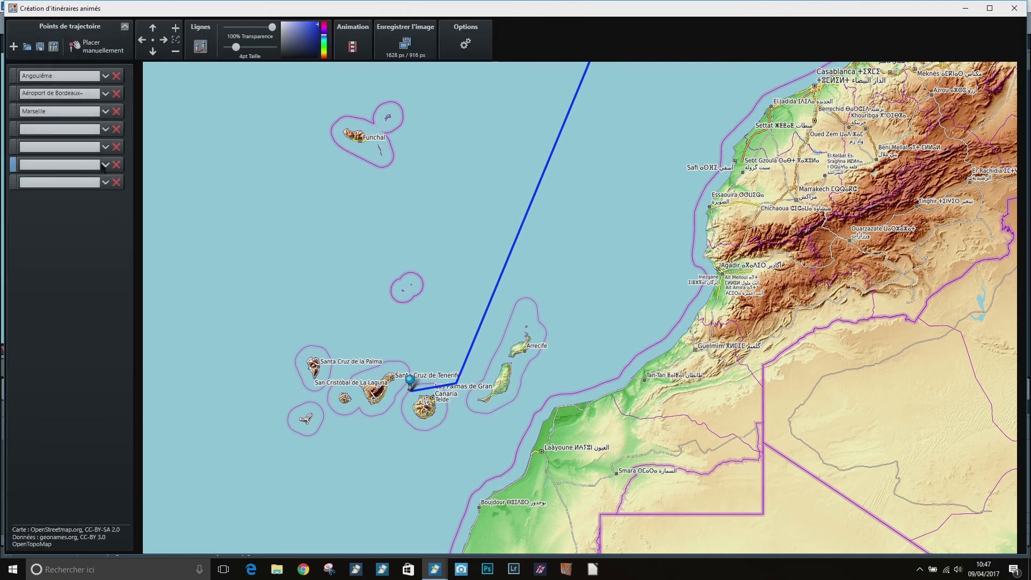
click(105, 165)
click(62, 179)
click(127, 307)
click(105, 197)
click(104, 152)
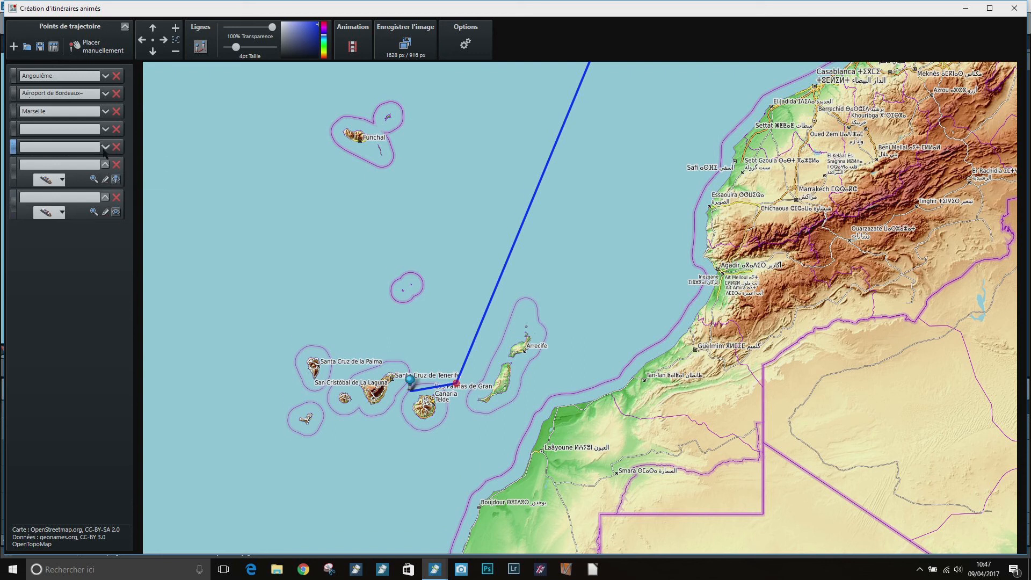
Export the modified animation as a video to the Géomodule folder, replacing Tuto Géomodule 2017 modidié.WMV
scroll(682, 181, down, 1)
drag(767, 124, 636, 251)
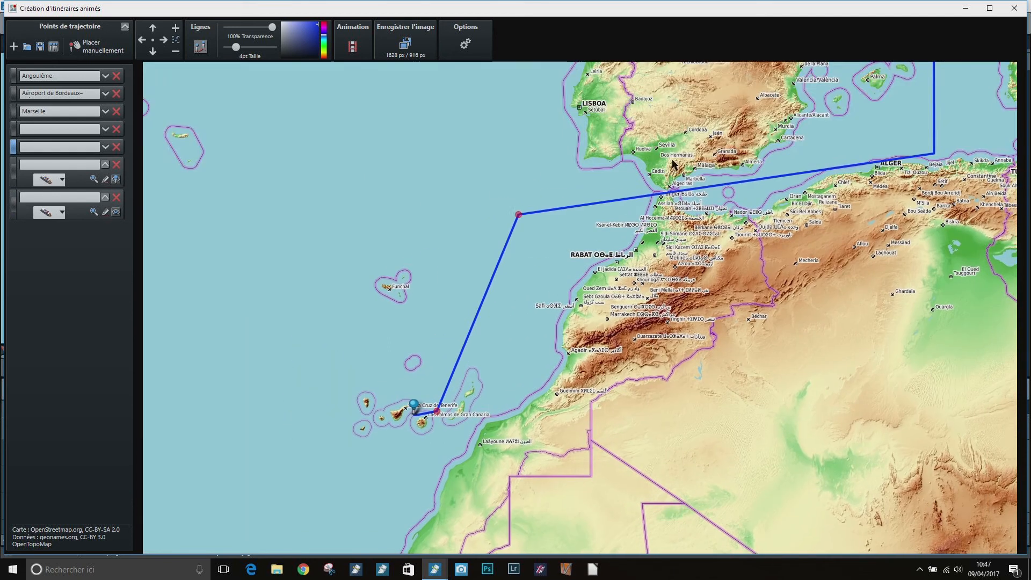
scroll(670, 164, down, 1)
drag(744, 113, 651, 198)
scroll(650, 199, up, 2)
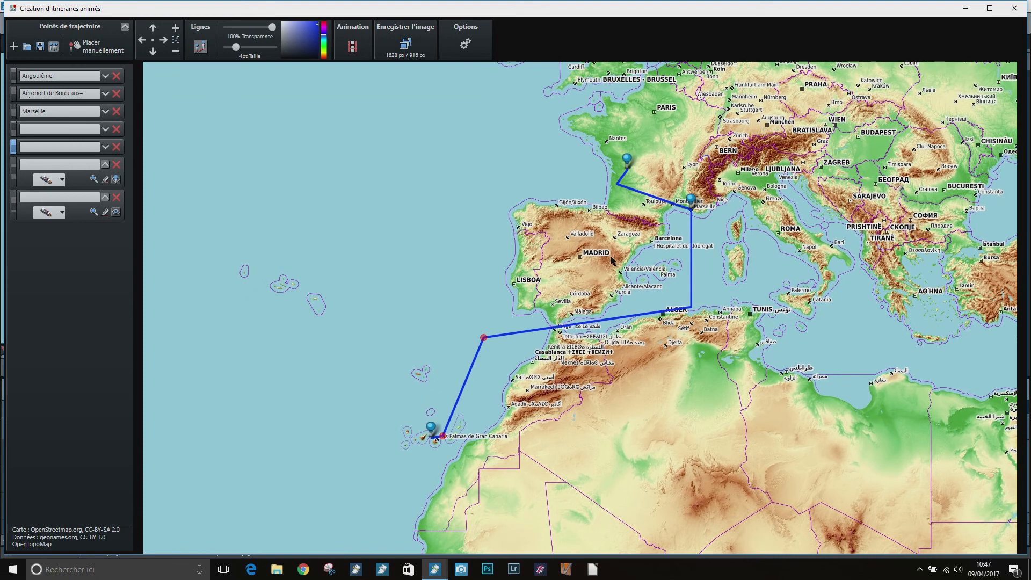
scroll(587, 252, down, 1)
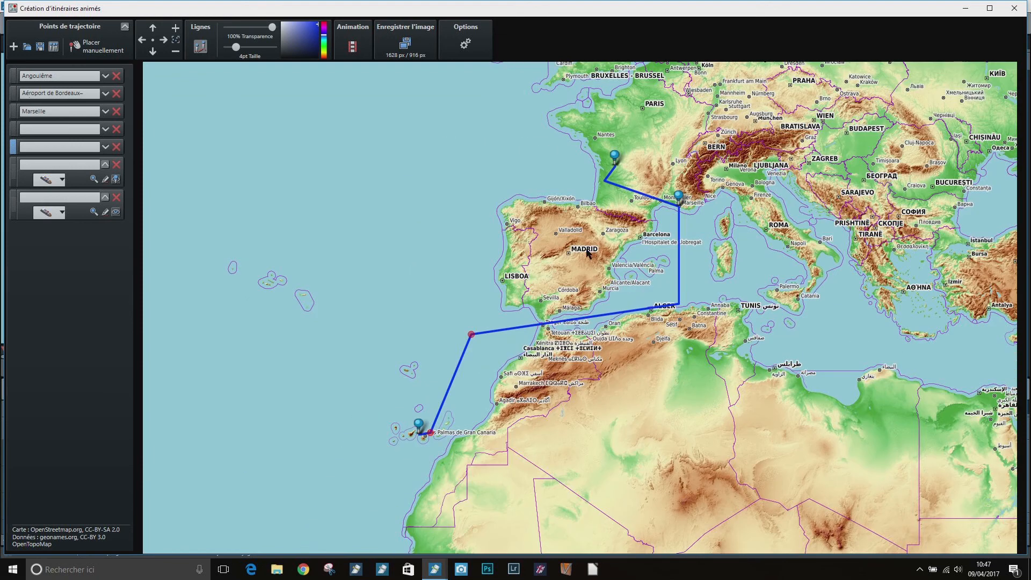
click(359, 45)
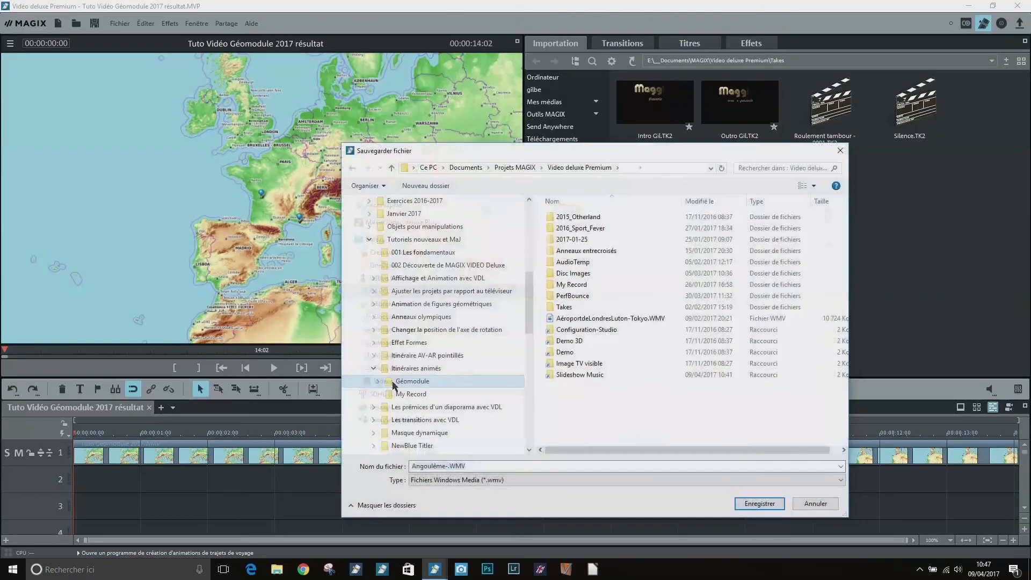
click(410, 381)
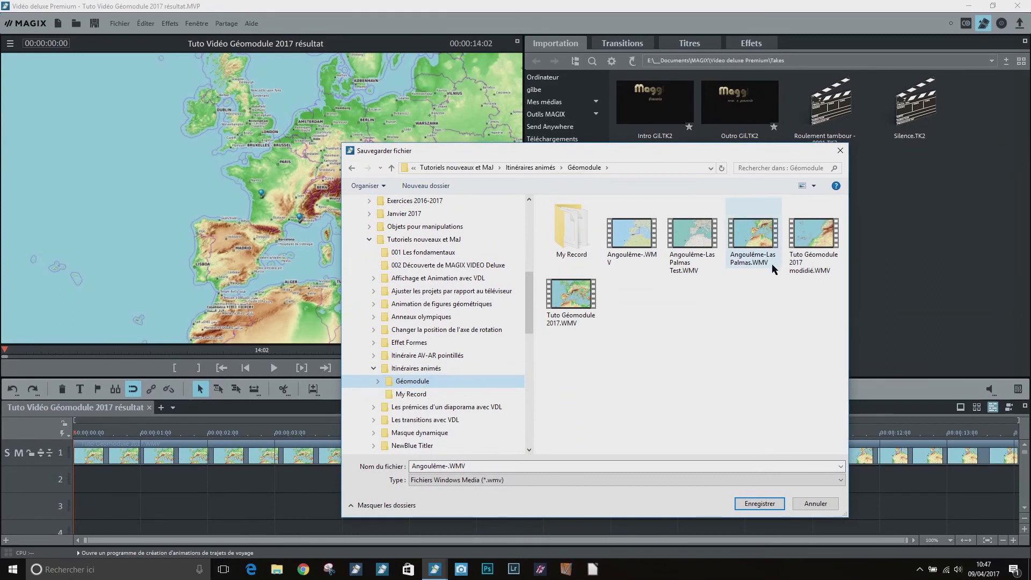
click(814, 236)
click(766, 504)
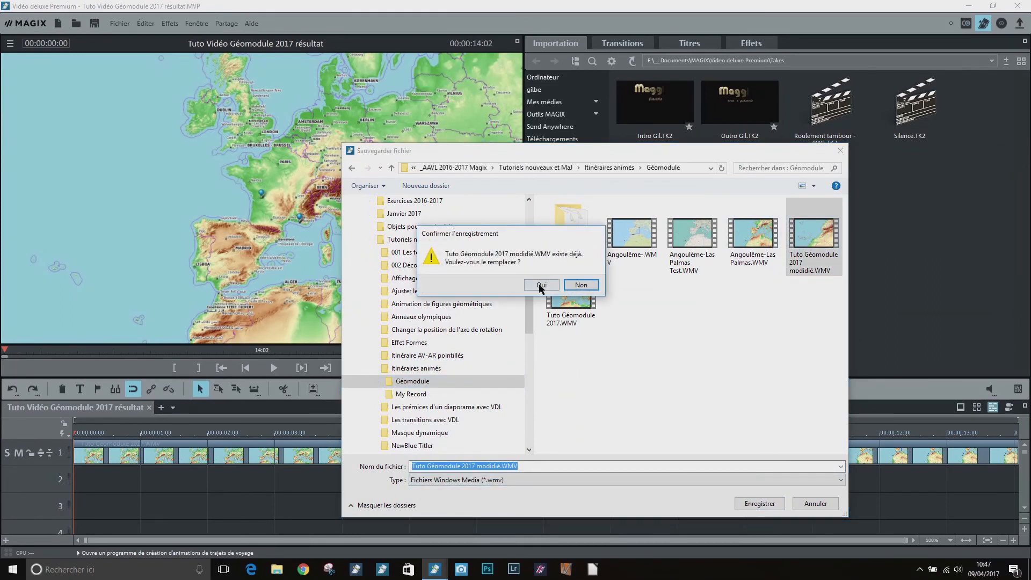
click(543, 286)
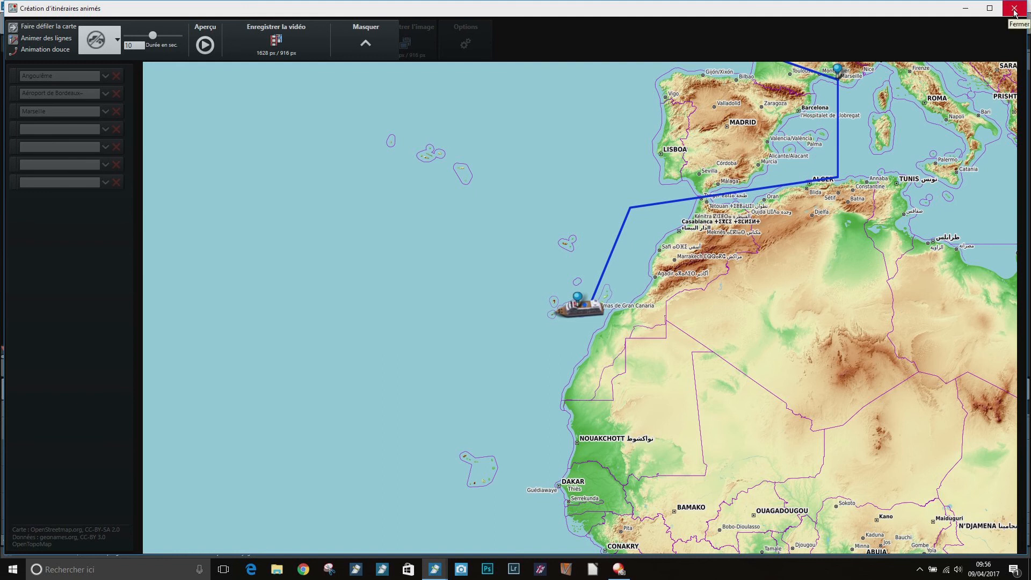
Leave route creation and add the video to the film, keeping the current film settings
click(1014, 8)
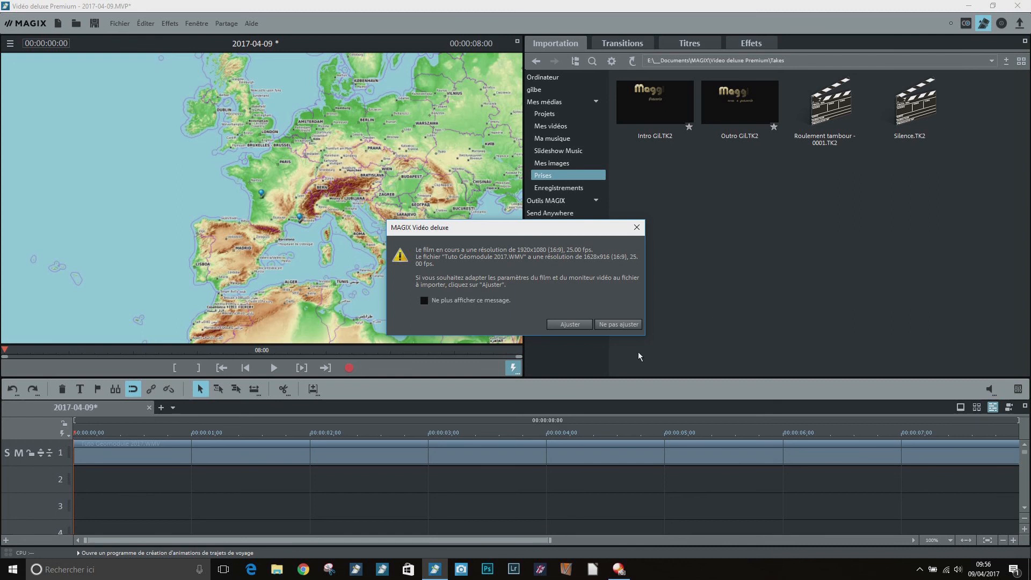
click(608, 325)
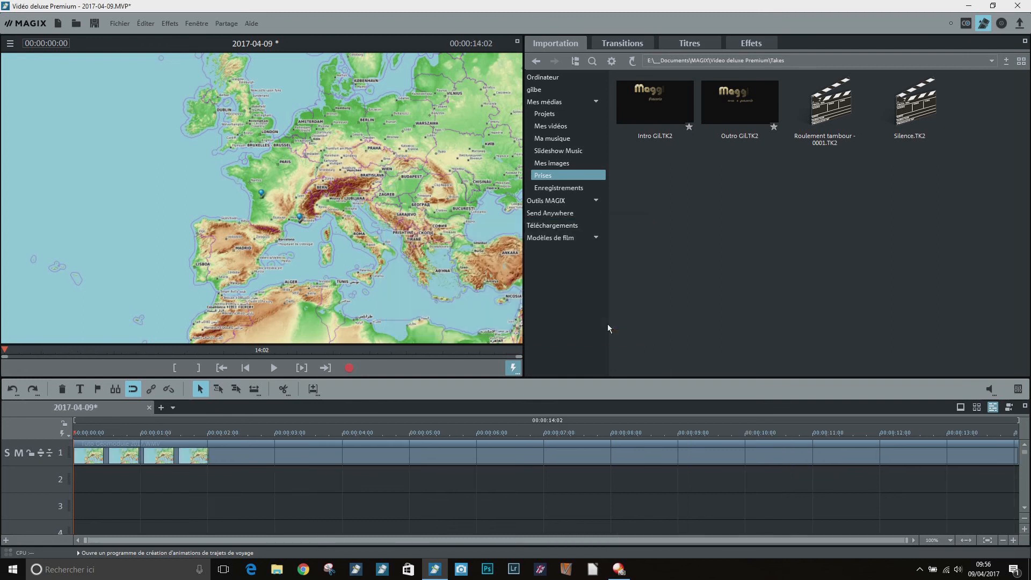